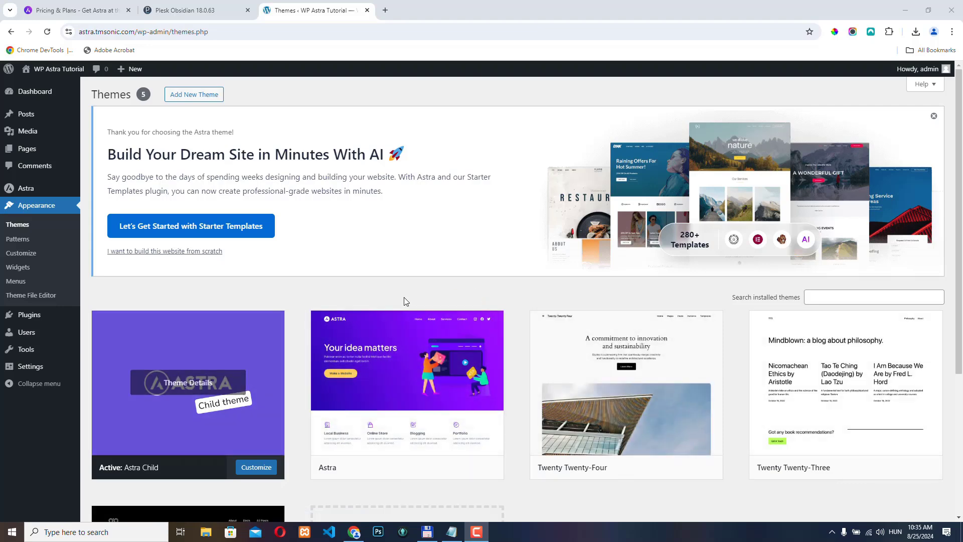
Step: Delete the Twenty Twenty-Four, Twenty Twenty-Three and Twenty Twenty-Two themes, confirming each deletion
{"action": "scroll", "coordinate": [406, 301], "scroll_direction": "down", "scroll_amount": 2}
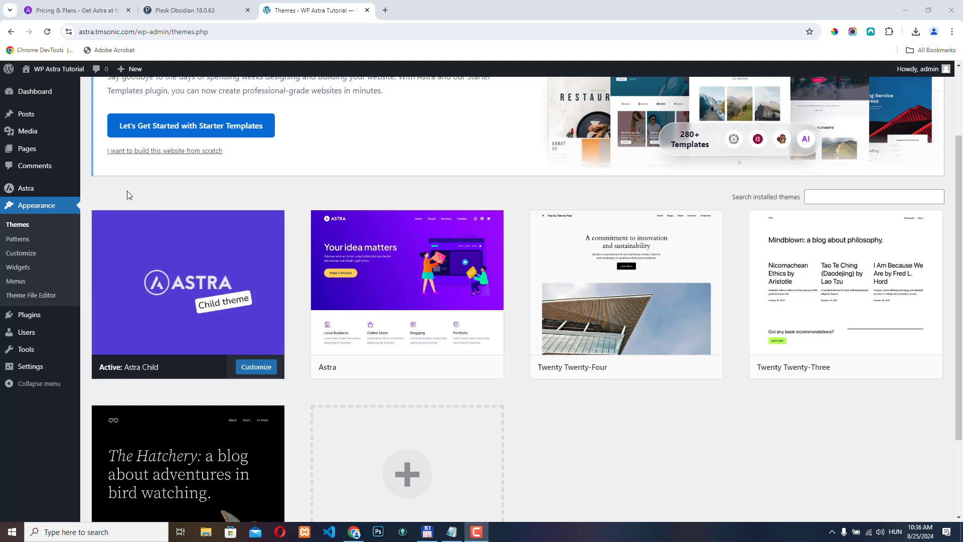
{"action": "mouse_move", "coordinate": [23, 193]}
{"action": "left_click", "coordinate": [623, 278]}
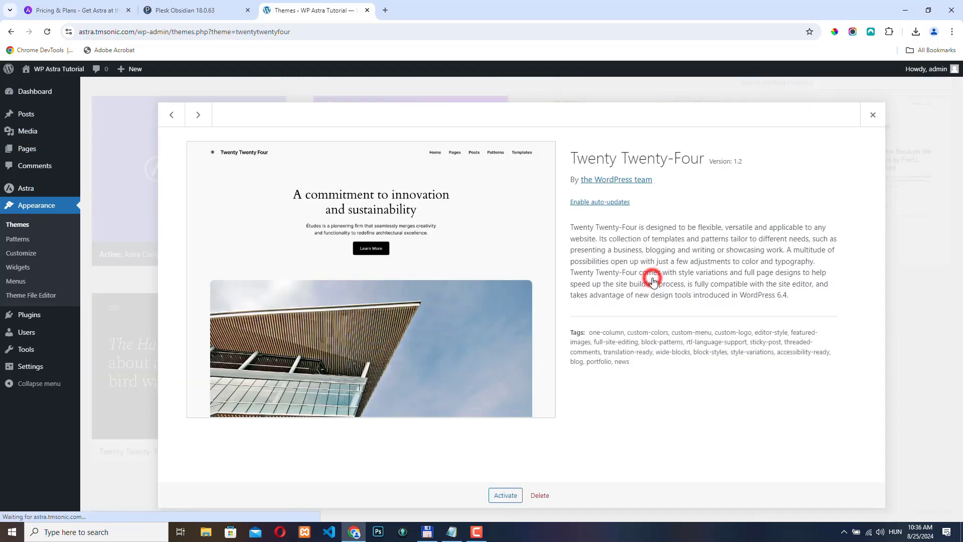
{"action": "left_click", "coordinate": [542, 496]}
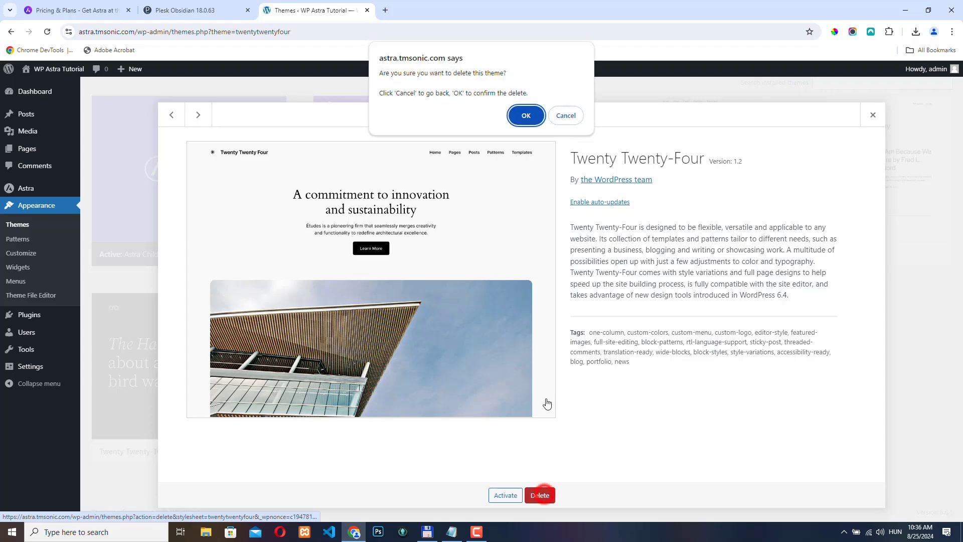
{"action": "left_click", "coordinate": [527, 121]}
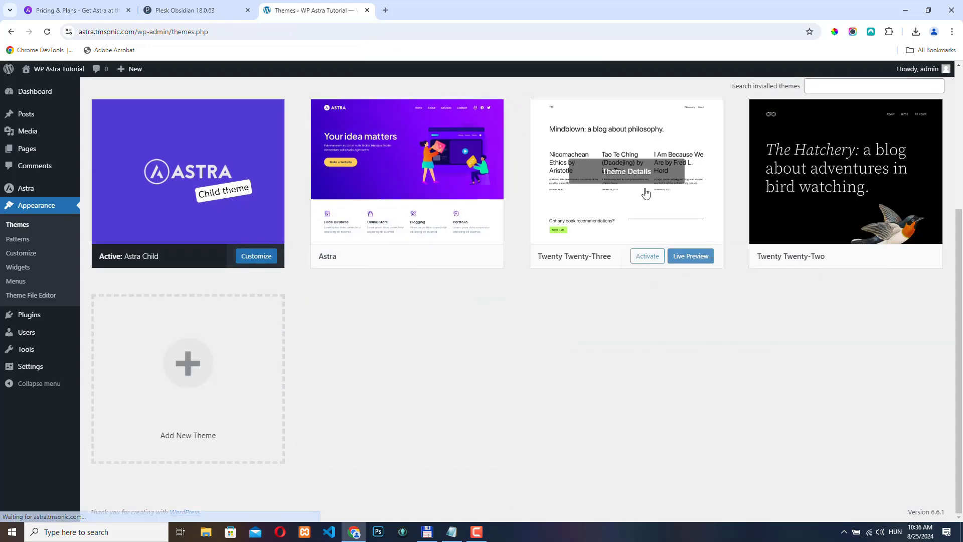
{"action": "left_click", "coordinate": [655, 167]}
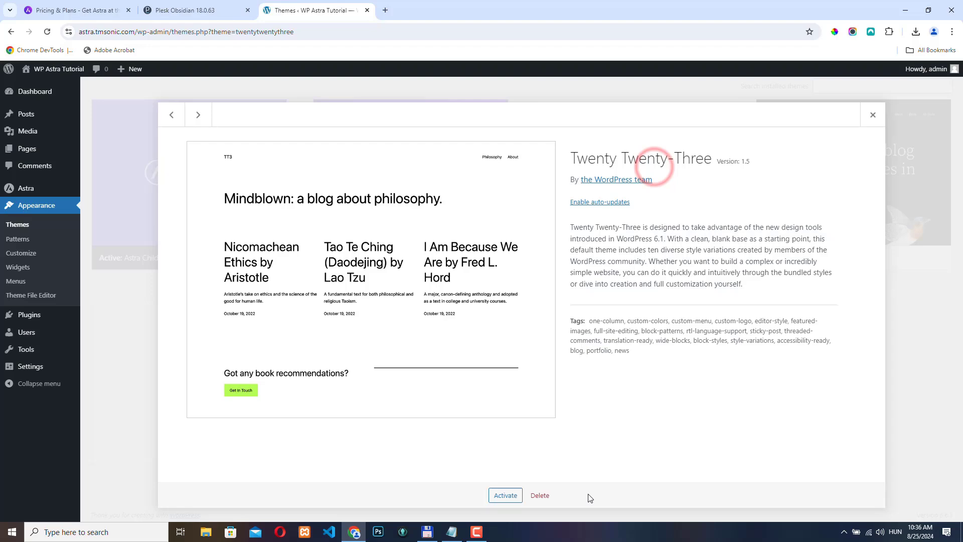
{"action": "left_click", "coordinate": [541, 495]}
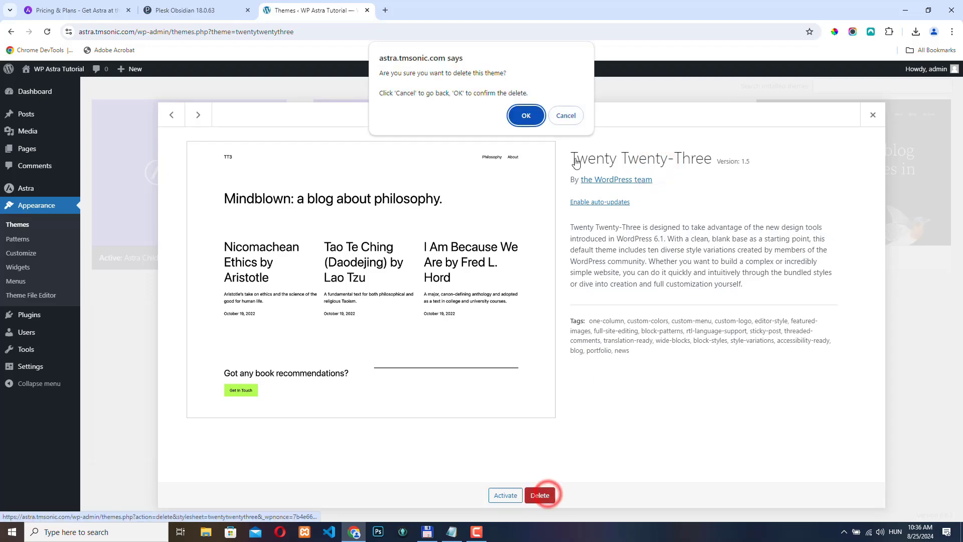
{"action": "left_click", "coordinate": [526, 115]}
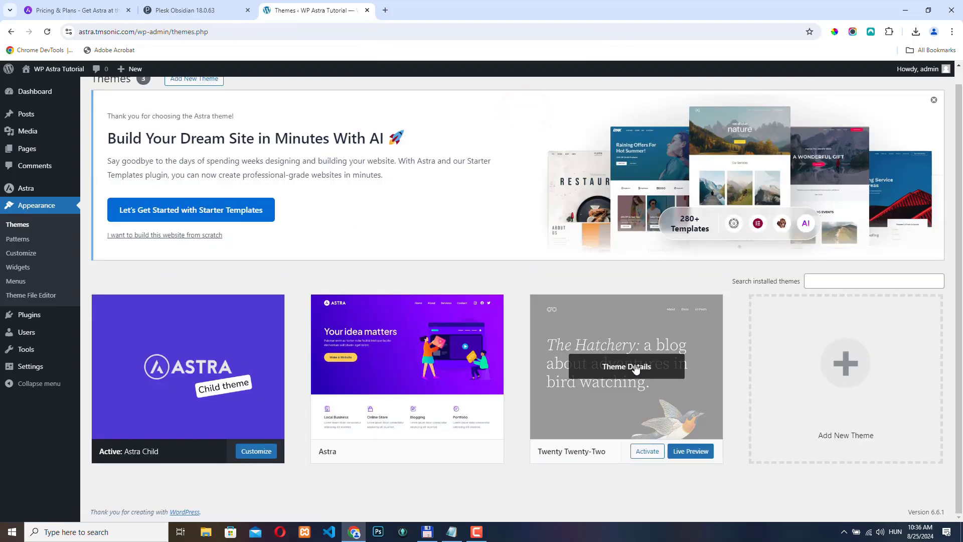
{"action": "left_click", "coordinate": [633, 365]}
{"action": "left_click", "coordinate": [546, 497]}
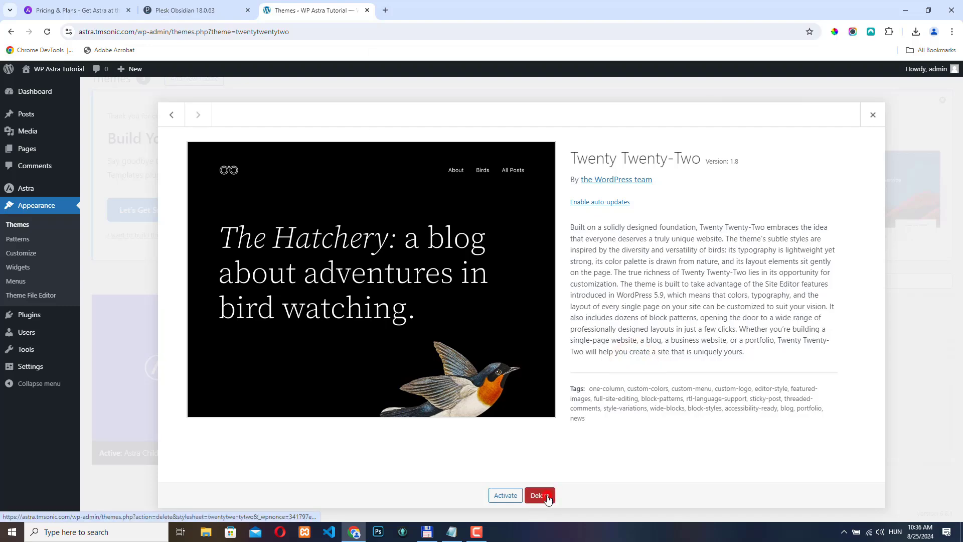
{"action": "left_click", "coordinate": [528, 113]}
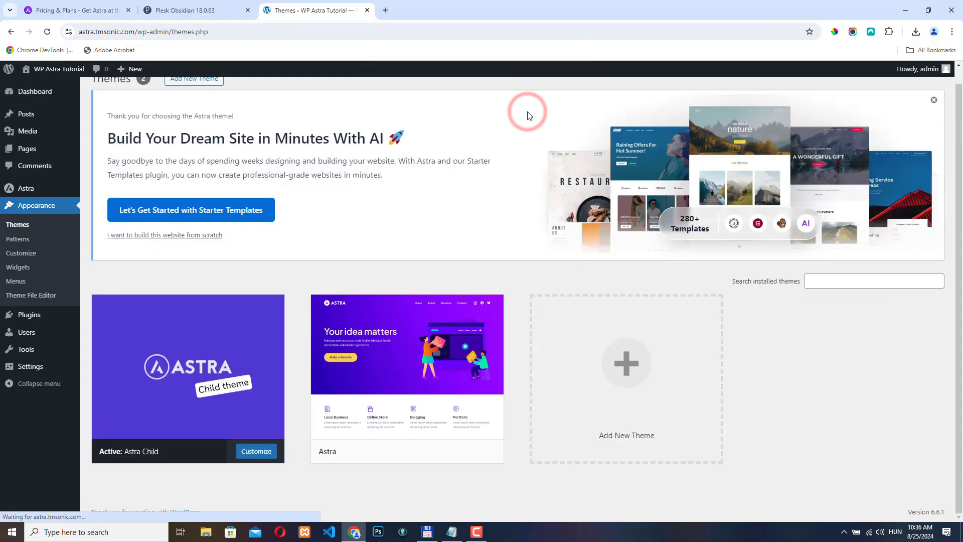
Step: Open the Astra Dashboard and scroll through its Quick Settings and Pro Modules sections
{"action": "mouse_move", "coordinate": [21, 193]}
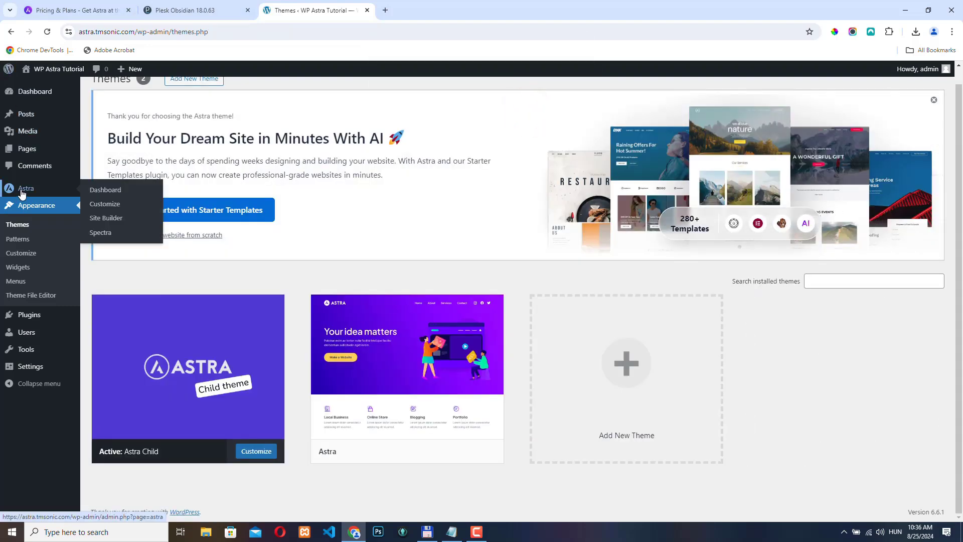
{"action": "left_click", "coordinate": [111, 192]}
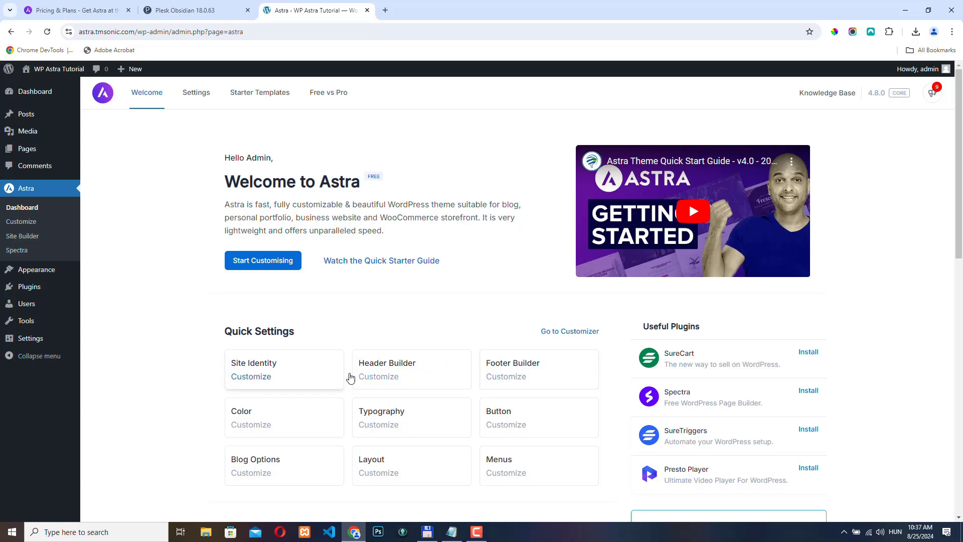
{"action": "scroll", "coordinate": [561, 376], "scroll_direction": "down", "scroll_amount": 2}
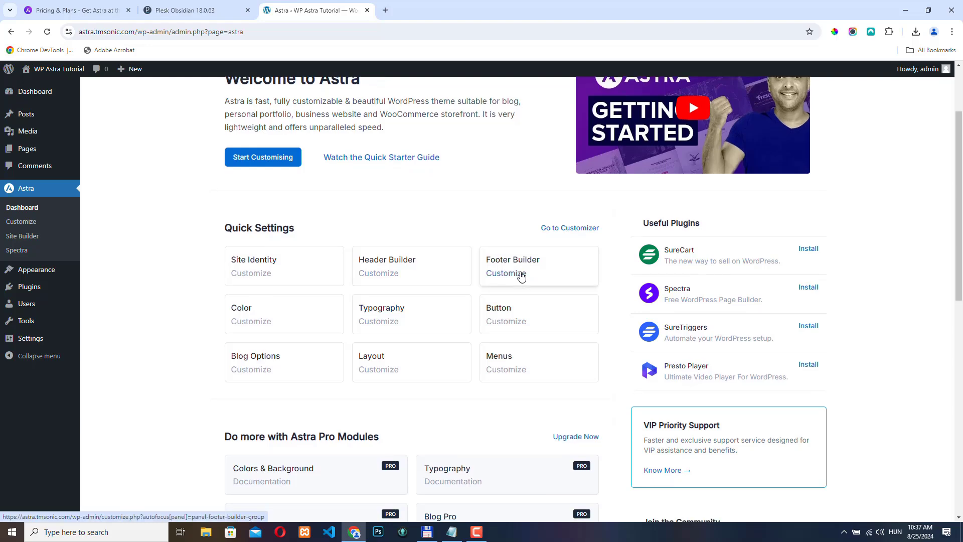
{"action": "scroll", "coordinate": [520, 275], "scroll_direction": "down", "scroll_amount": 4}
{"action": "scroll", "coordinate": [523, 275], "scroll_direction": "down", "scroll_amount": 1}
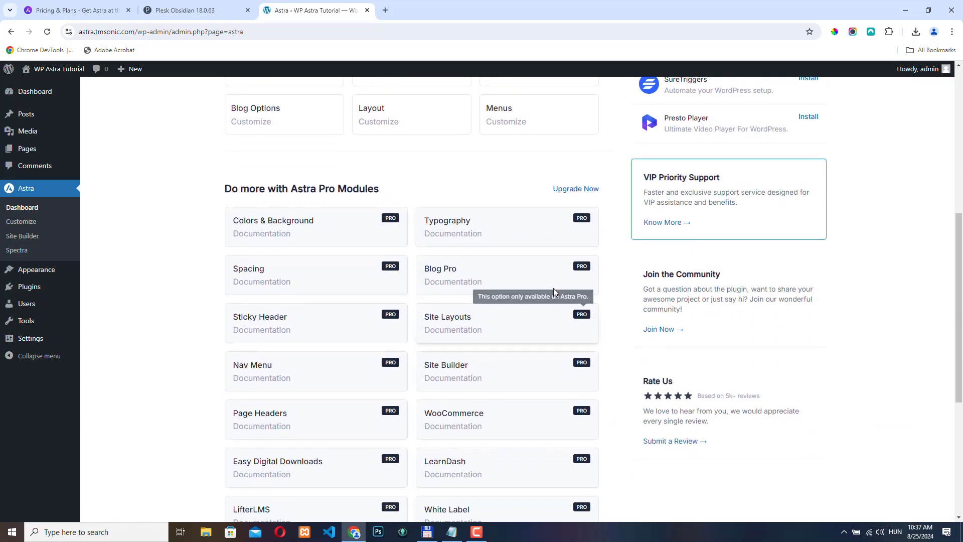
{"action": "scroll", "coordinate": [482, 209], "scroll_direction": "down", "scroll_amount": 2}
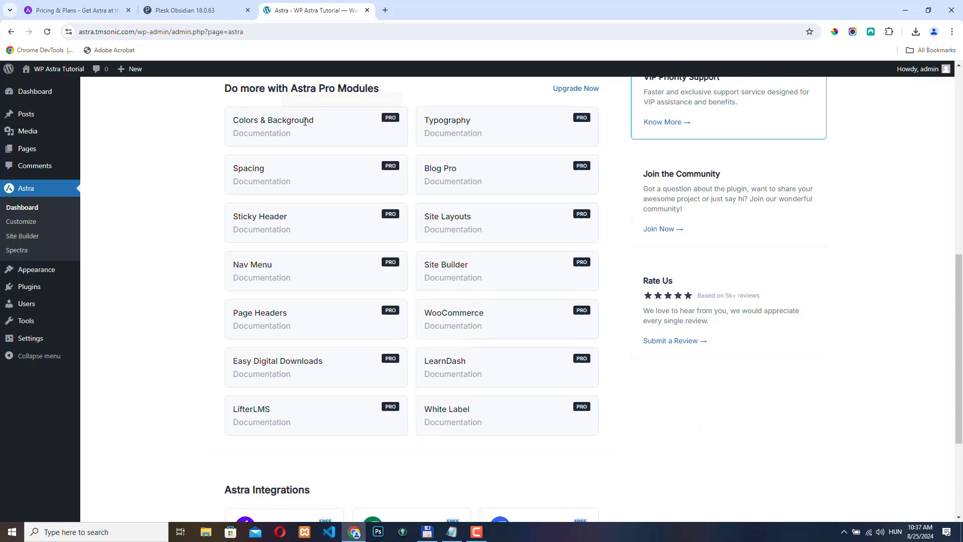
{"action": "scroll", "coordinate": [410, 311], "scroll_direction": "up", "scroll_amount": 2}
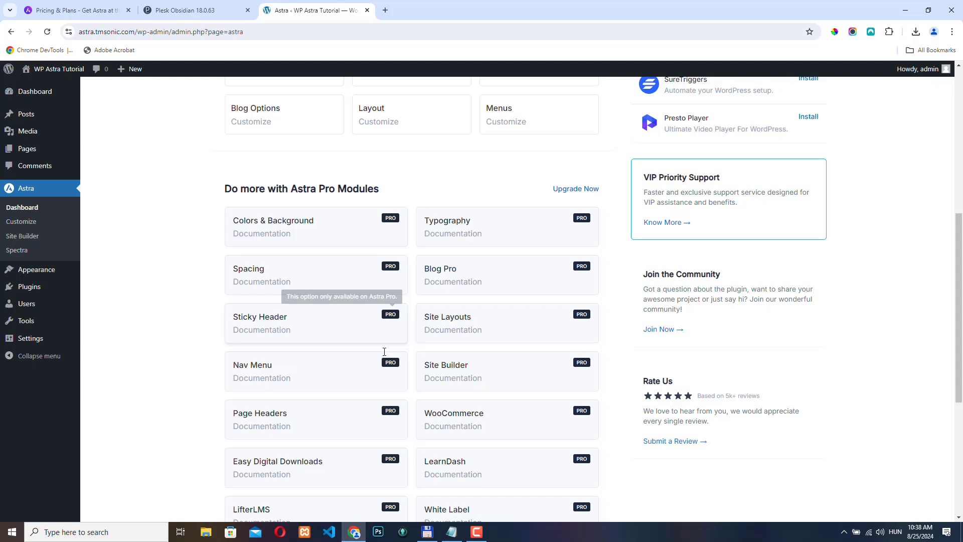
{"action": "scroll", "coordinate": [385, 356], "scroll_direction": "up", "scroll_amount": 7}
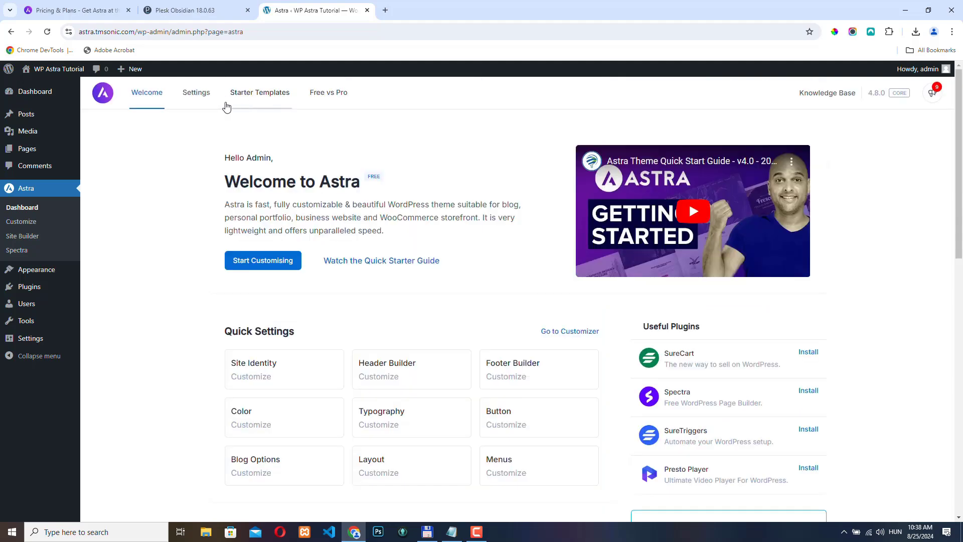
Step: In Astra's Performance settings, enable Load Google Fonts Locally and Preload Local Fonts, then flush local font files
{"action": "left_click", "coordinate": [197, 95]}
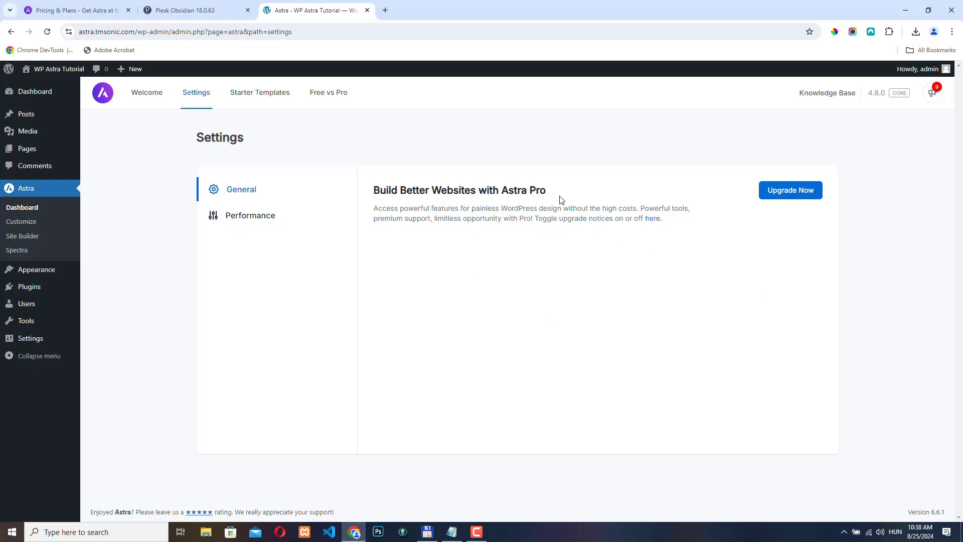
{"action": "left_click", "coordinate": [247, 215]}
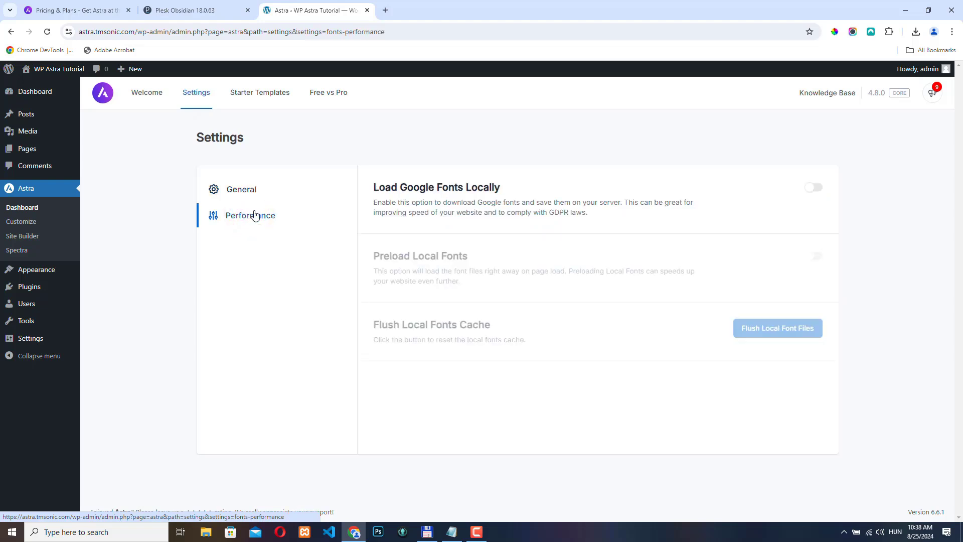
{"action": "left_click", "coordinate": [811, 188]}
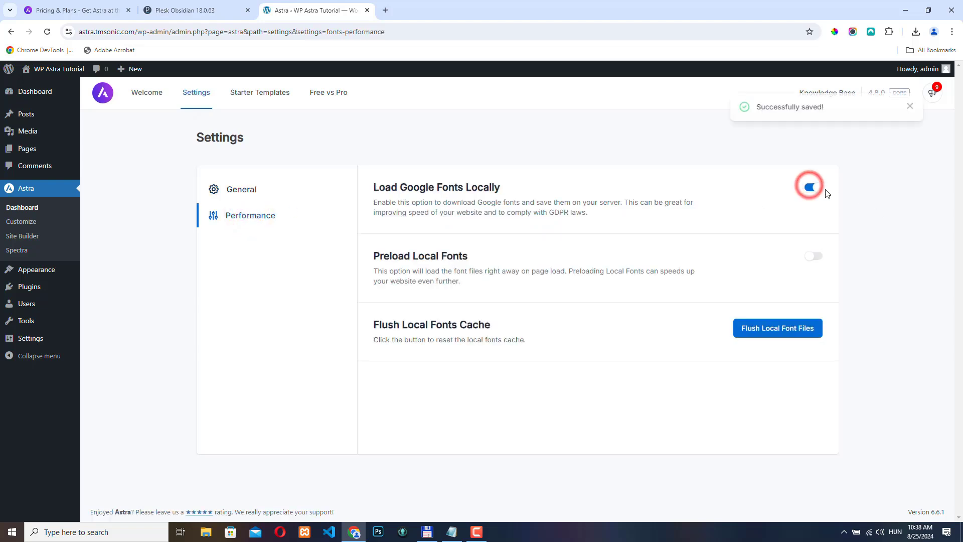
{"action": "left_click", "coordinate": [812, 257]}
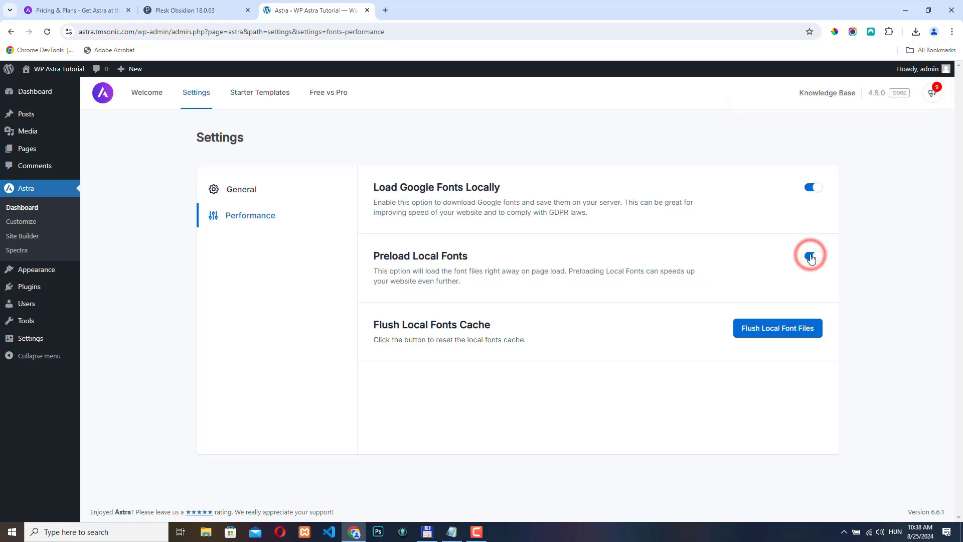
{"action": "left_click", "coordinate": [788, 331]}
Step: View the Starter Templates tab, then scroll through the Free vs Pro feature comparison table
{"action": "left_click", "coordinate": [260, 93]}
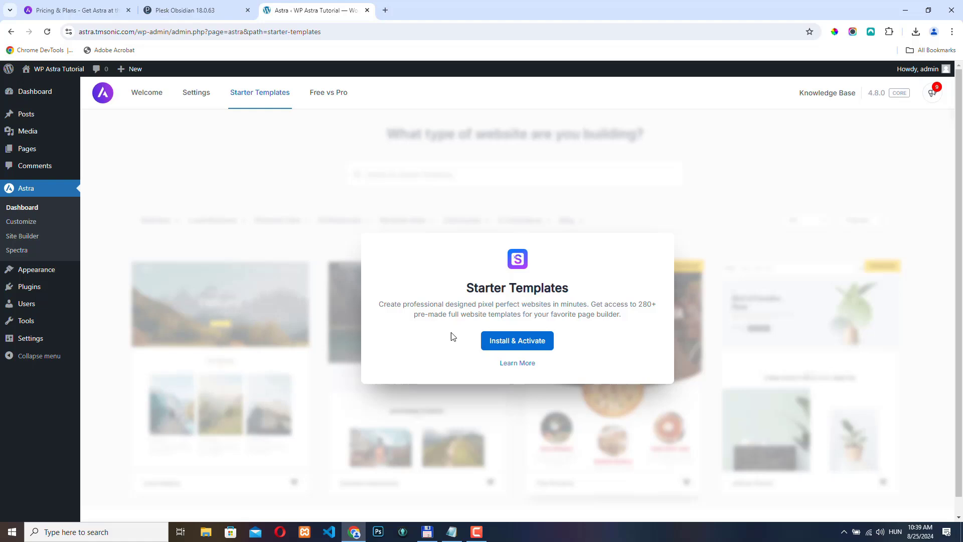
{"action": "left_click", "coordinate": [331, 93]}
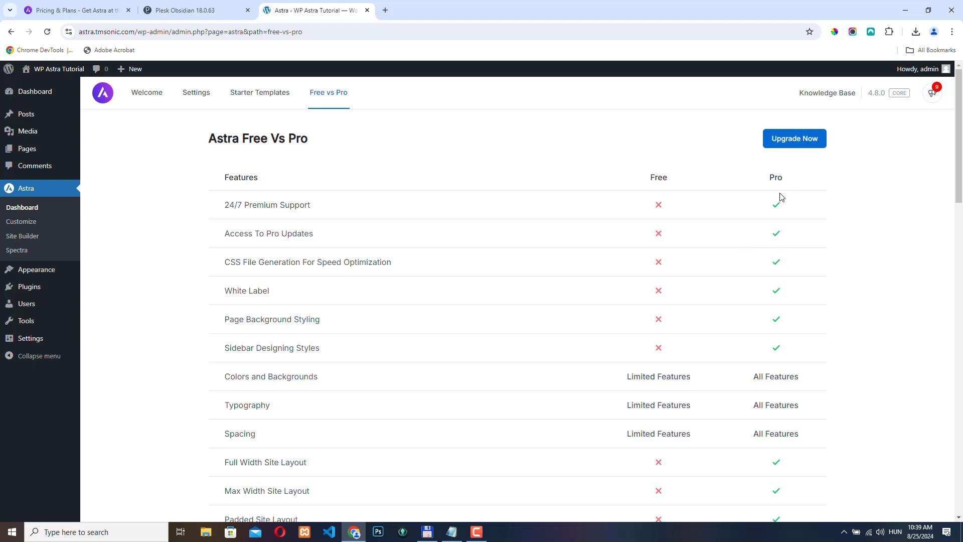
{"action": "scroll", "coordinate": [780, 197], "scroll_direction": "down", "scroll_amount": 10}
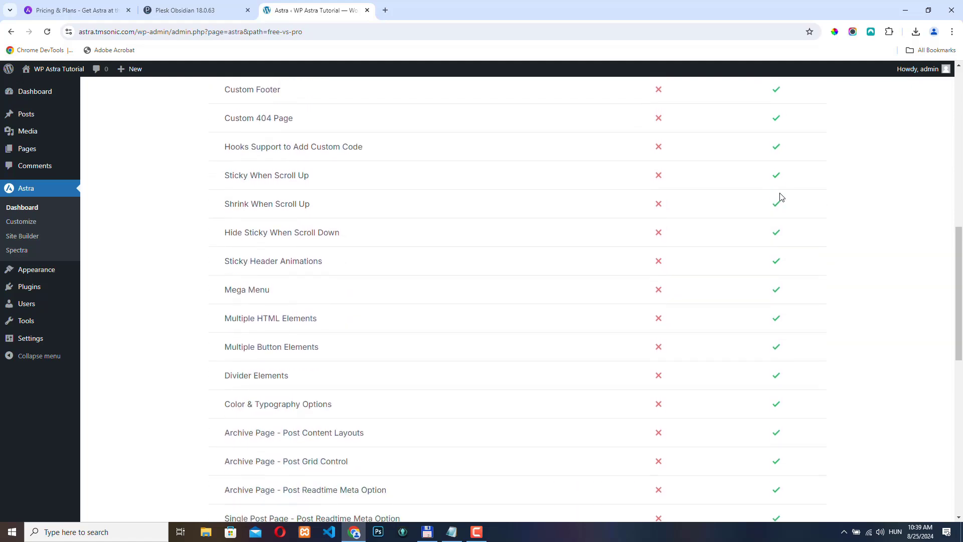
{"action": "scroll", "coordinate": [781, 197], "scroll_direction": "down", "scroll_amount": 3}
{"action": "scroll", "coordinate": [780, 197], "scroll_direction": "up", "scroll_amount": 14}
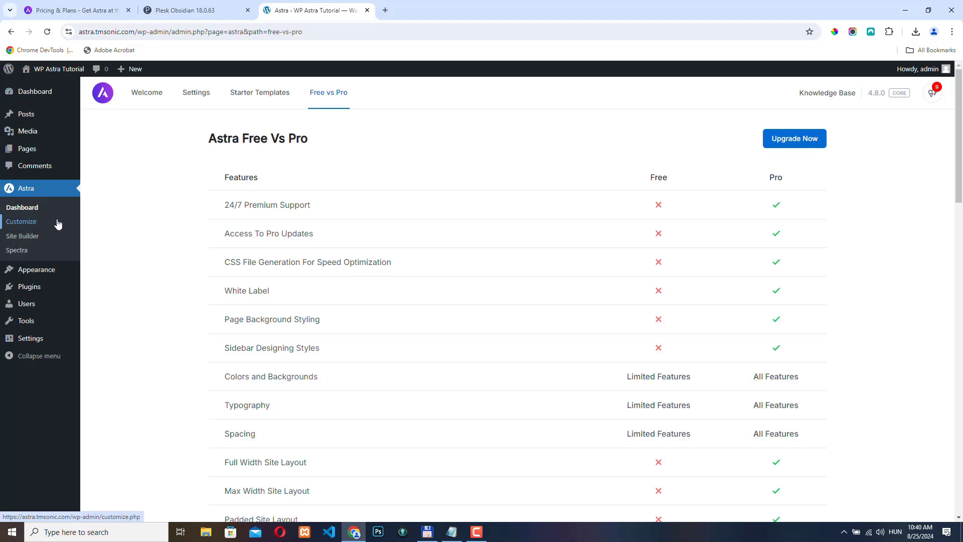
Step: Open Astra's Site Builder and look over the Header, Footer, Hooks, Single, Archive and 404 Page cards
{"action": "left_click", "coordinate": [20, 240]}
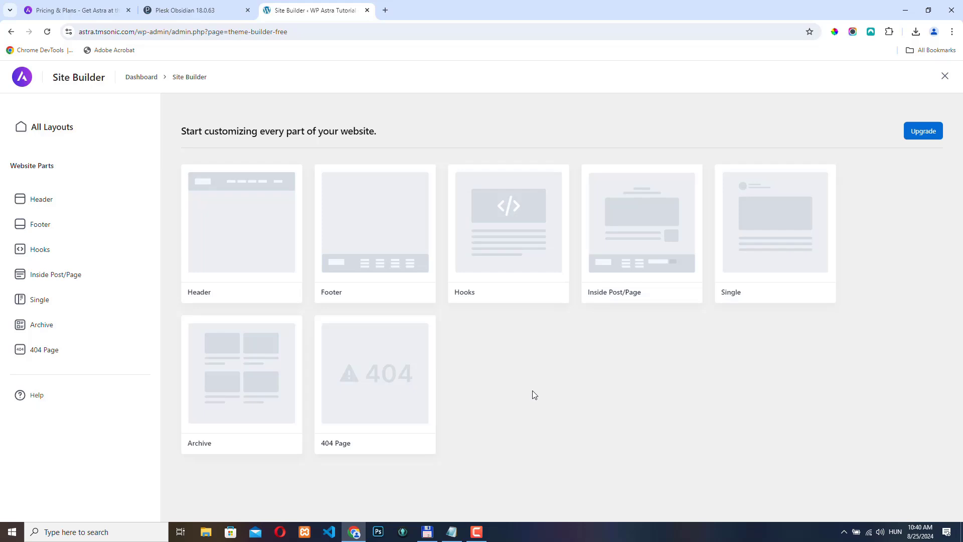
{"action": "mouse_move", "coordinate": [242, 252]}
{"action": "mouse_move", "coordinate": [394, 191]}
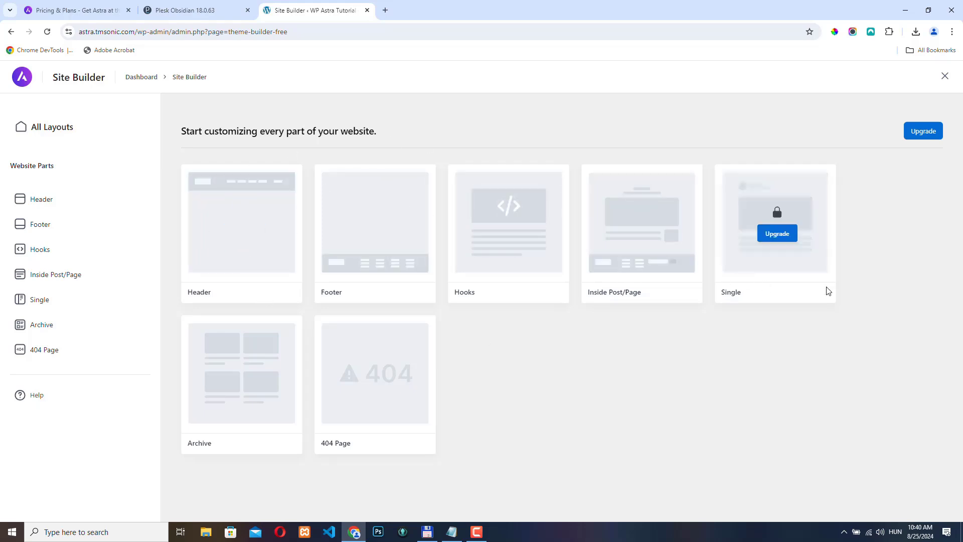
{"action": "mouse_move", "coordinate": [795, 225]}
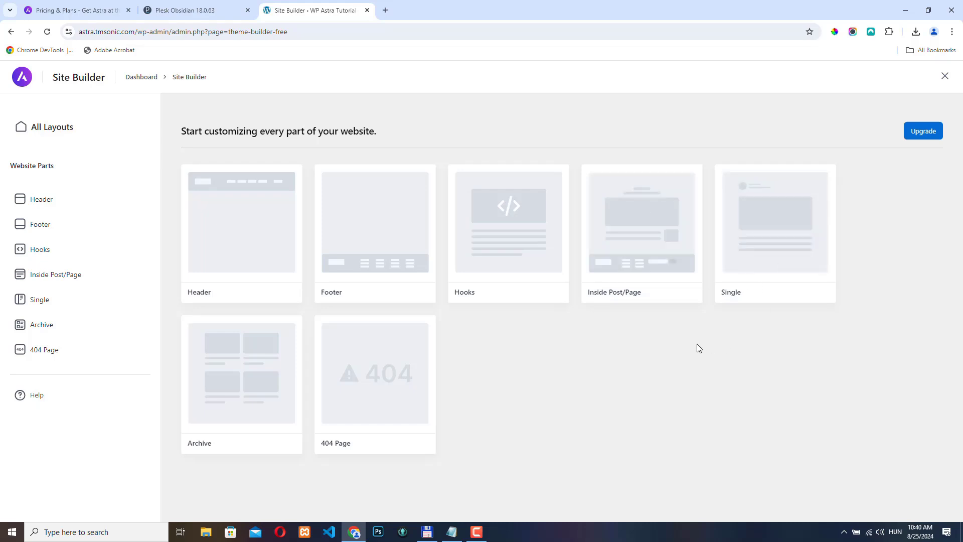
{"action": "mouse_move", "coordinate": [682, 199]}
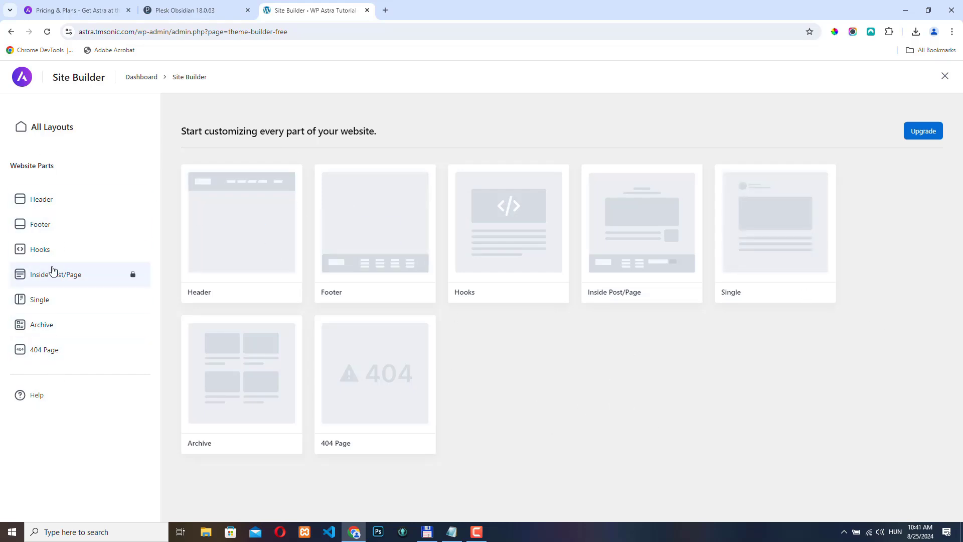
{"action": "mouse_move", "coordinate": [387, 382]}
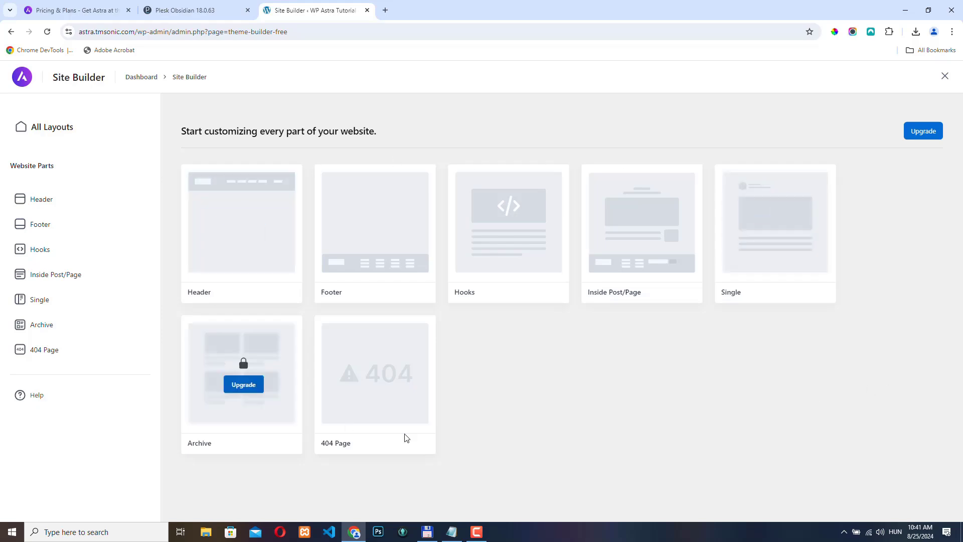
Step: Leave the Site Builder, create a new page titled 'Home' and publish it
{"action": "left_click", "coordinate": [944, 77]}
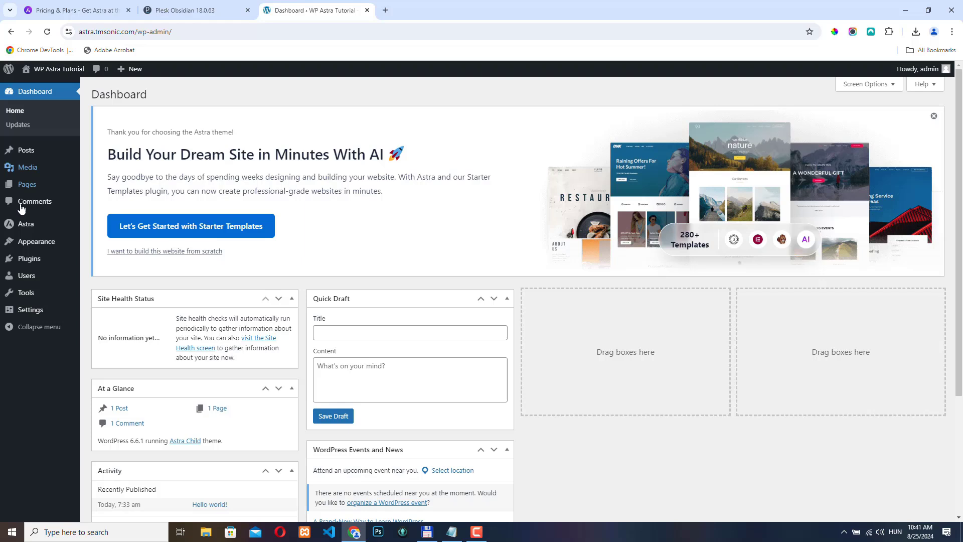
{"action": "mouse_move", "coordinate": [28, 224]}
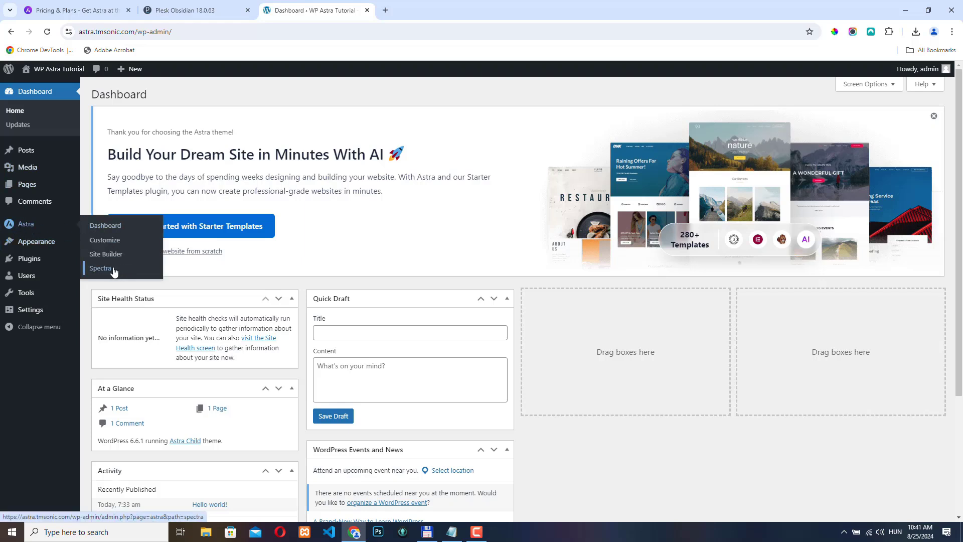
{"action": "left_click", "coordinate": [28, 186]}
{"action": "left_click", "coordinate": [153, 94]}
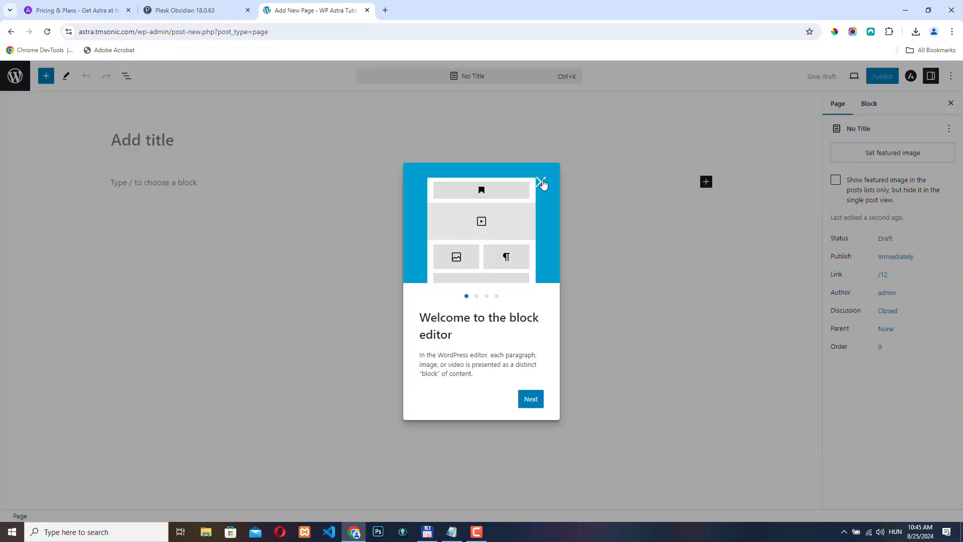
{"action": "left_click", "coordinate": [542, 181]}
{"action": "left_click", "coordinate": [178, 140]}
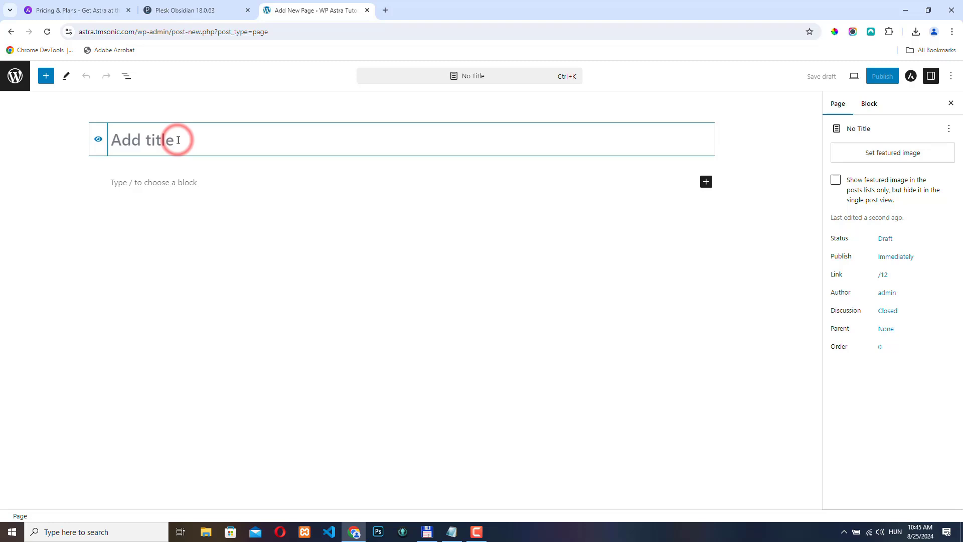
{"action": "type", "text": "Home"}
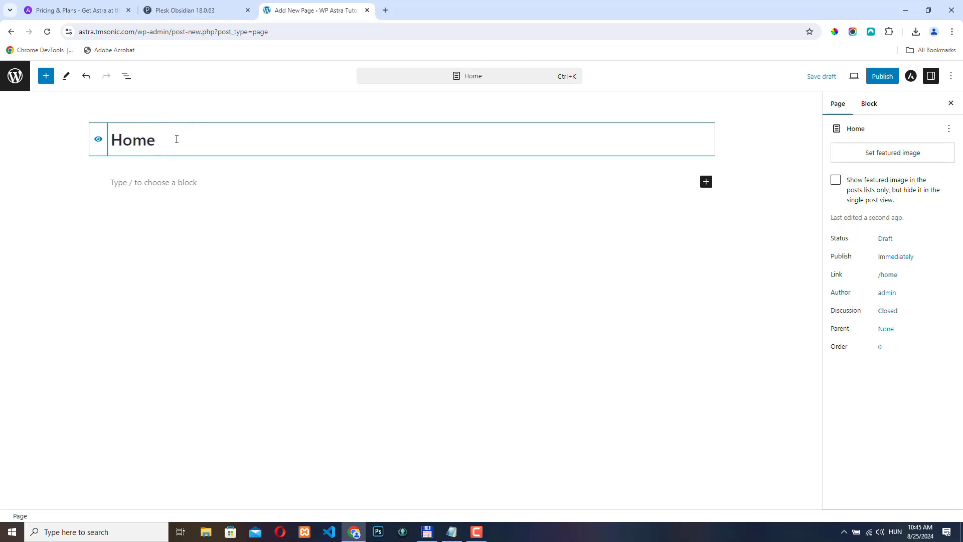
{"action": "left_click", "coordinate": [882, 77]}
{"action": "left_click", "coordinate": [883, 75]}
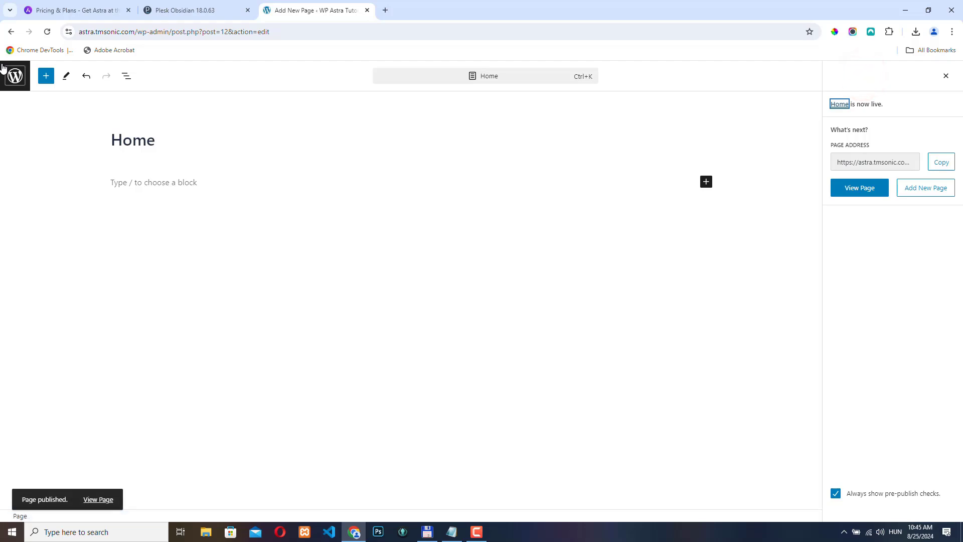
{"action": "left_click", "coordinate": [15, 76]}
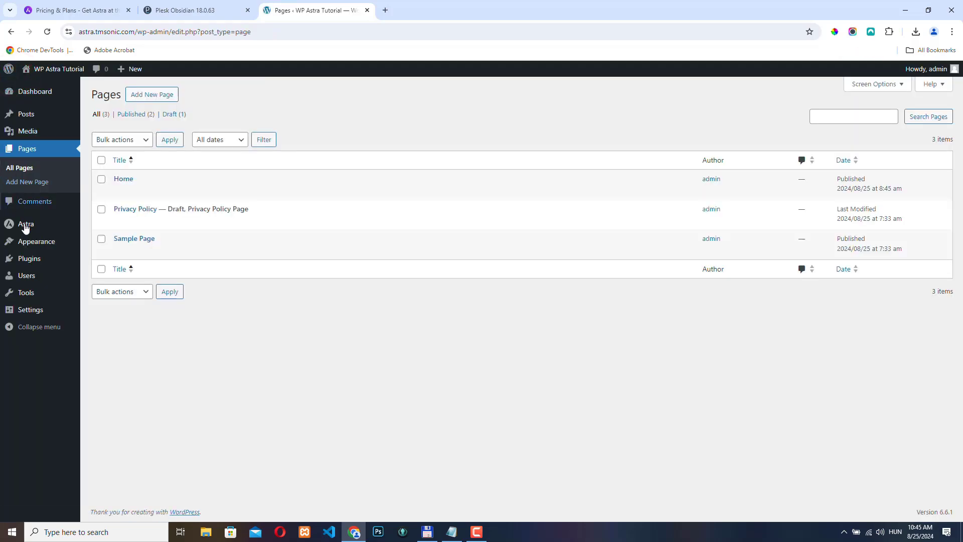
{"action": "mouse_move", "coordinate": [26, 311]}
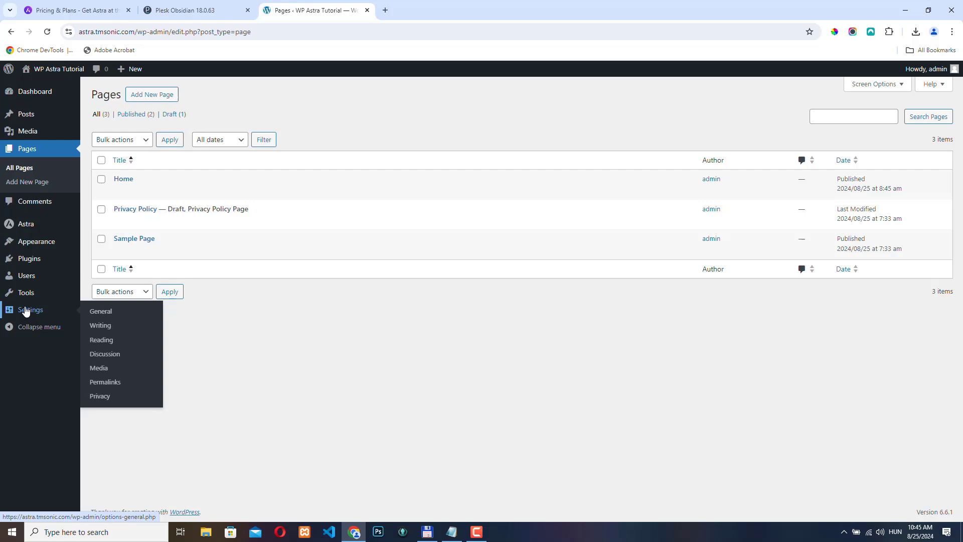
Step: Set Reading Settings to show the static page 'Home' as the homepage and save
{"action": "left_click", "coordinate": [104, 340]}
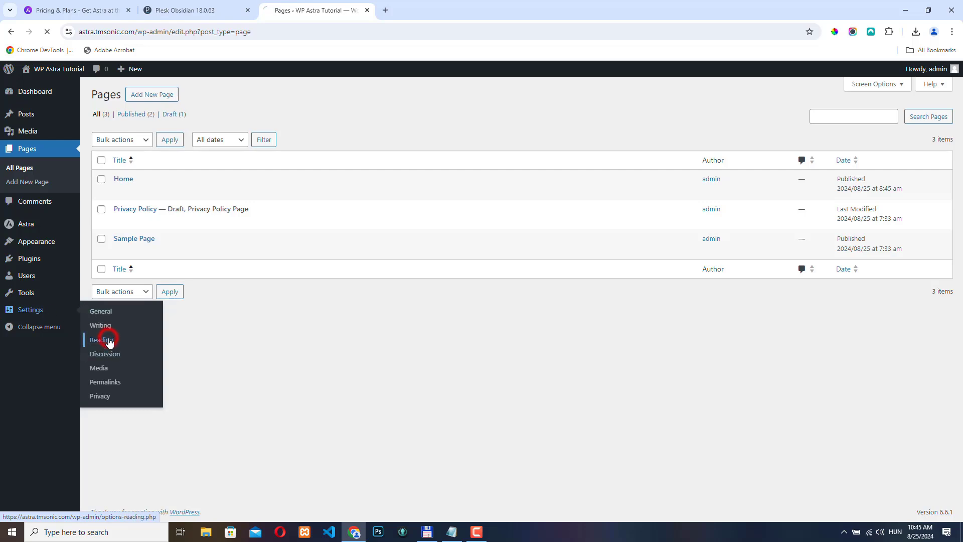
{"action": "left_click", "coordinate": [206, 137]}
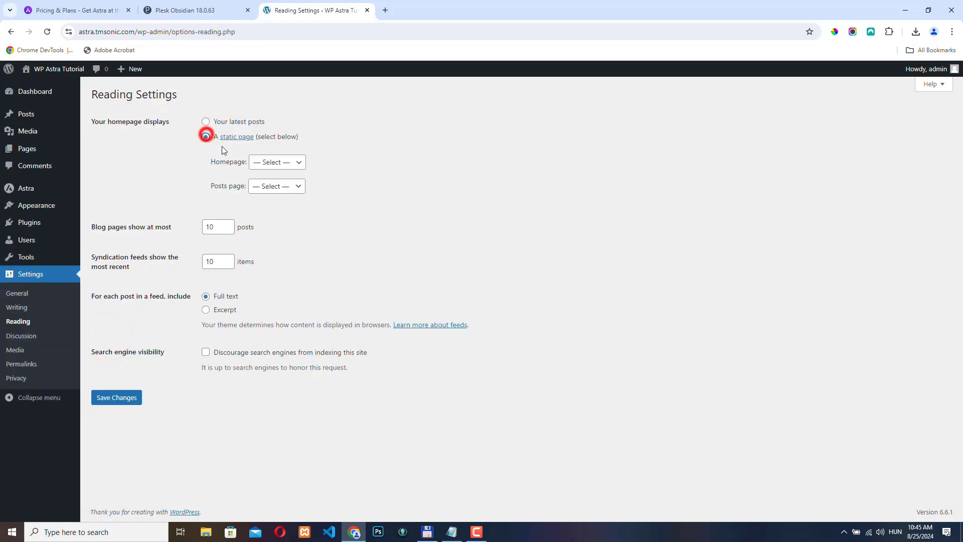
{"action": "left_click", "coordinate": [291, 161]}
{"action": "left_click", "coordinate": [271, 186]}
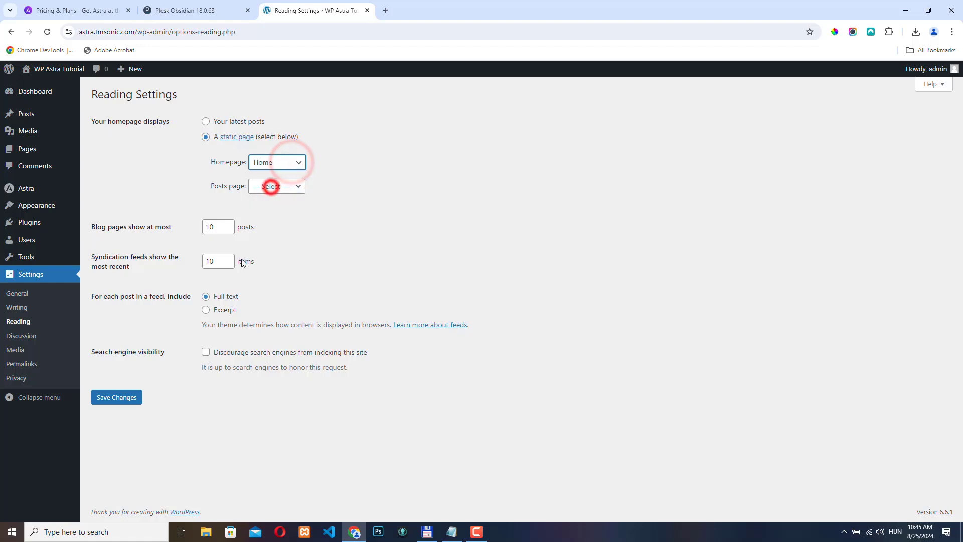
{"action": "left_click", "coordinate": [116, 397]}
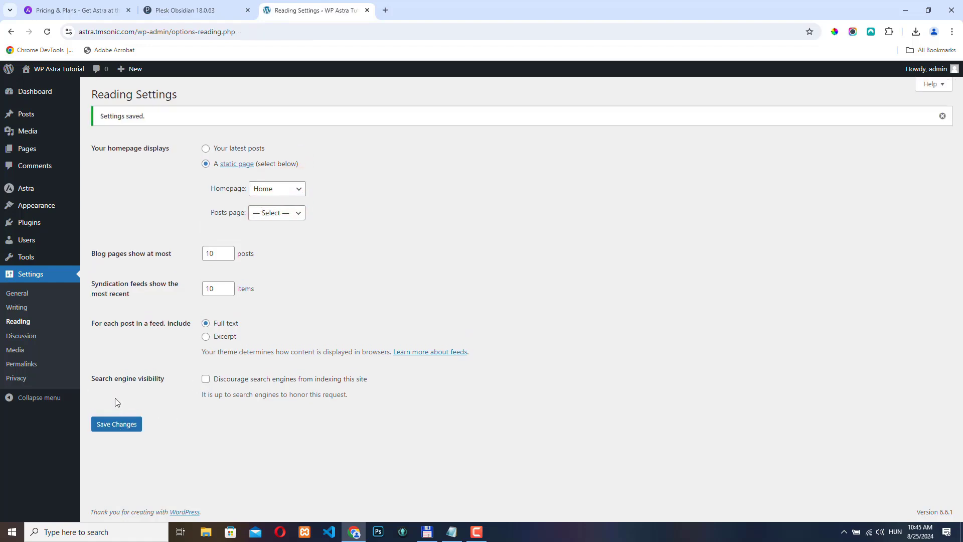
Step: Create a menu named 'Main menu' assigned to the Primary Menu location
{"action": "mouse_move", "coordinate": [45, 206]}
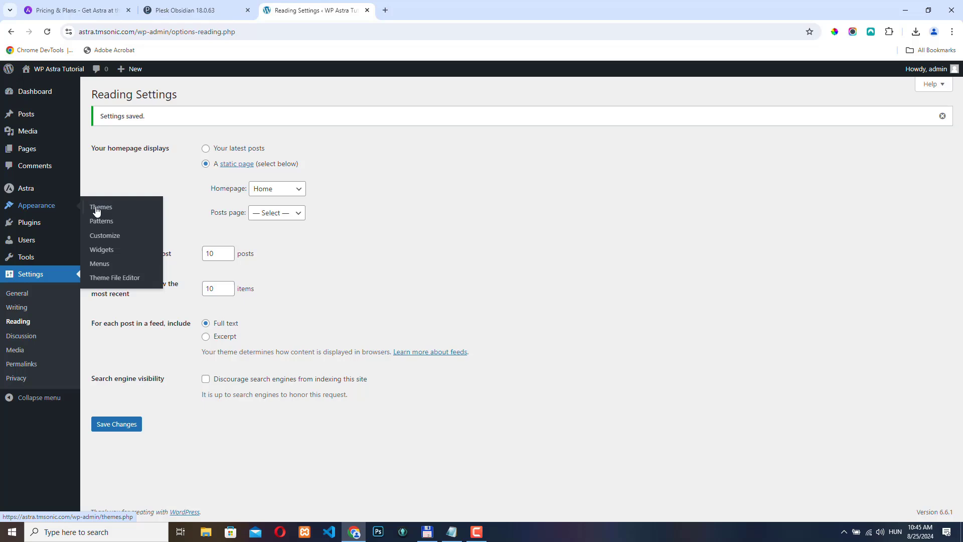
{"action": "left_click", "coordinate": [103, 266]}
{"action": "left_click", "coordinate": [323, 209]}
{"action": "left_click", "coordinate": [359, 230]}
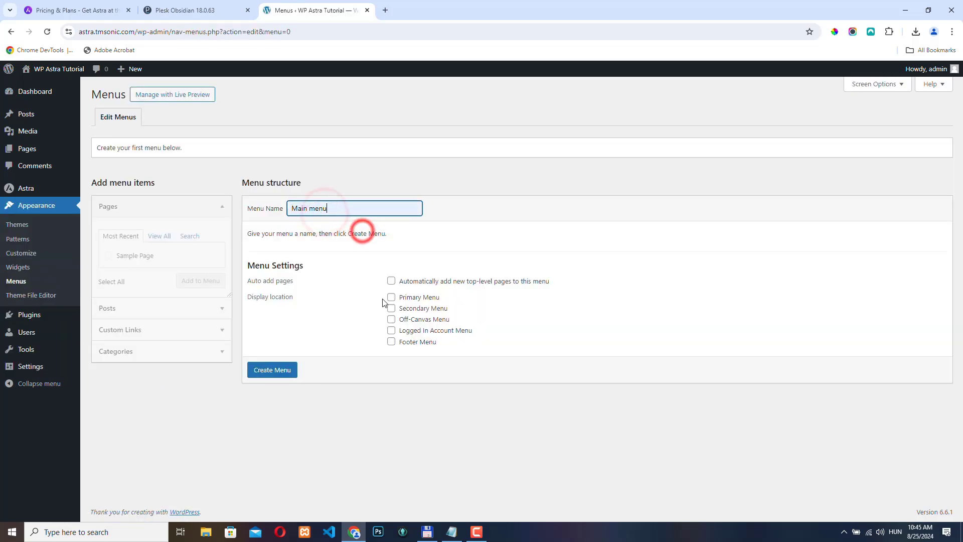
{"action": "left_click", "coordinate": [392, 297]}
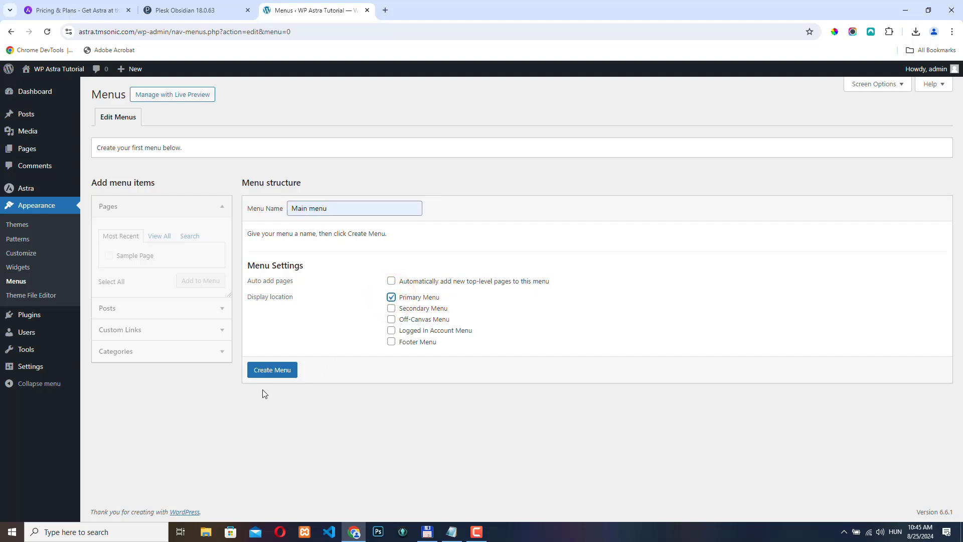
{"action": "left_click", "coordinate": [274, 370]}
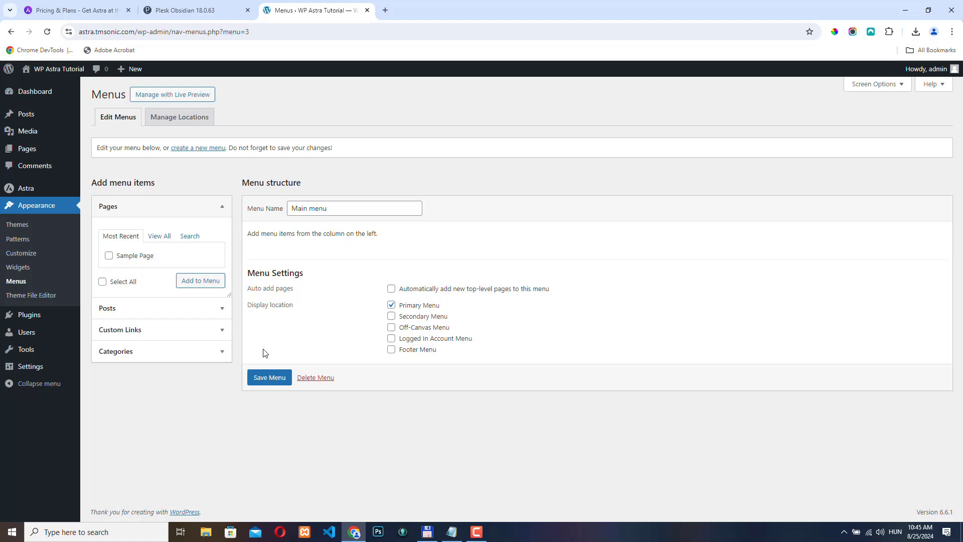
Step: Add Home and Sample Page to the Main menu and save it
{"action": "left_click", "coordinate": [159, 235]}
{"action": "left_click", "coordinate": [109, 255]}
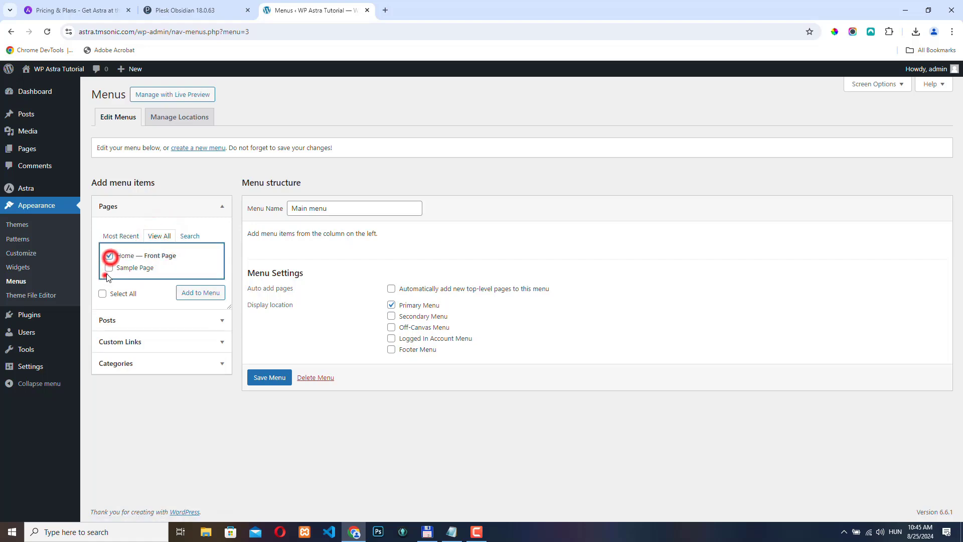
{"action": "left_click", "coordinate": [108, 268]}
{"action": "left_click", "coordinate": [206, 295]}
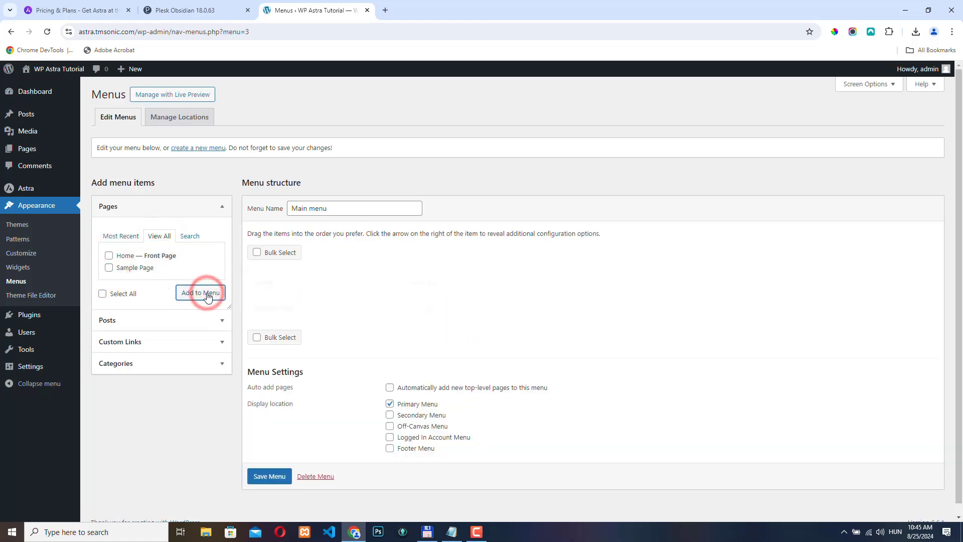
{"action": "left_click", "coordinate": [275, 477]}
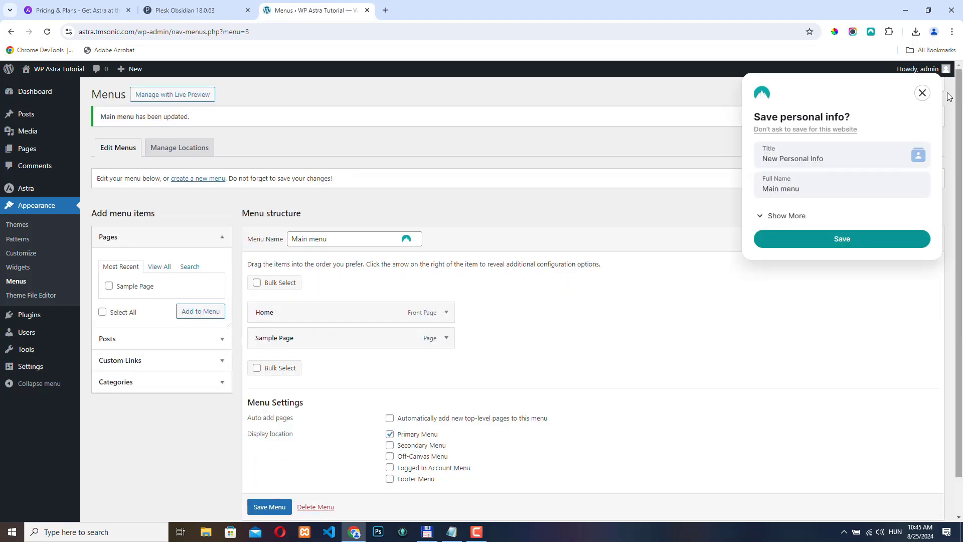
{"action": "left_click", "coordinate": [922, 93]}
{"action": "left_click", "coordinate": [26, 149]}
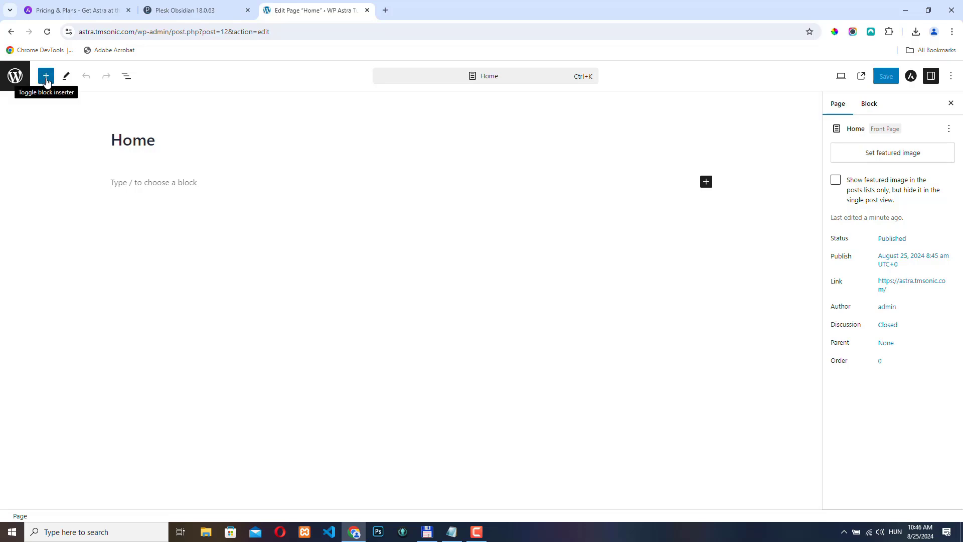
Step: Browse the block inserter library in the Home page editor, then return to the Pages list
{"action": "left_click", "coordinate": [46, 77]}
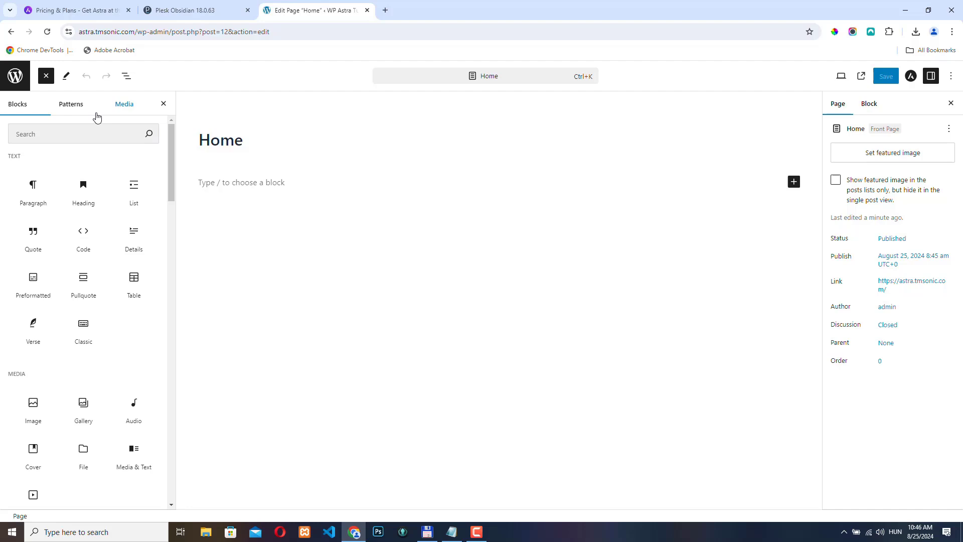
{"action": "scroll", "coordinate": [83, 250], "scroll_direction": "down", "scroll_amount": 7}
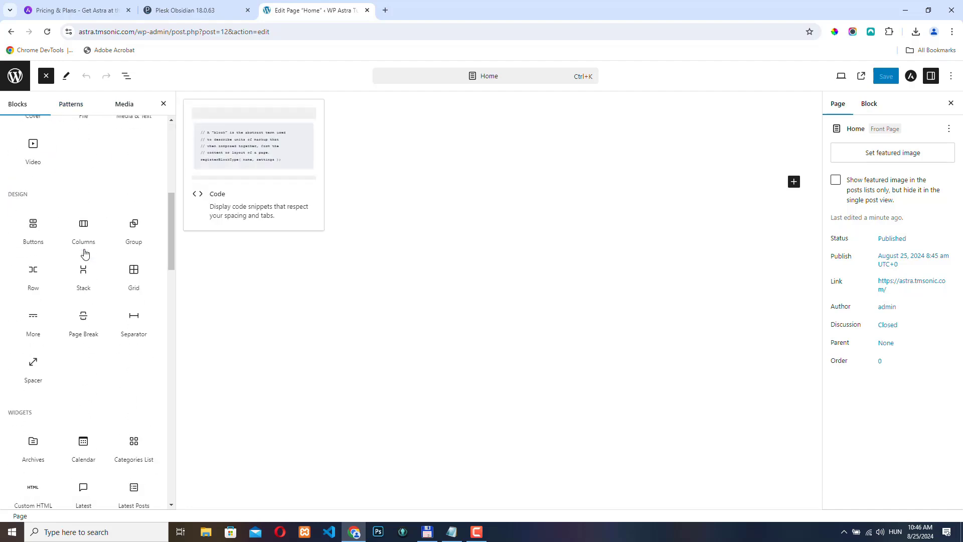
{"action": "scroll", "coordinate": [85, 254], "scroll_direction": "down", "scroll_amount": 10}
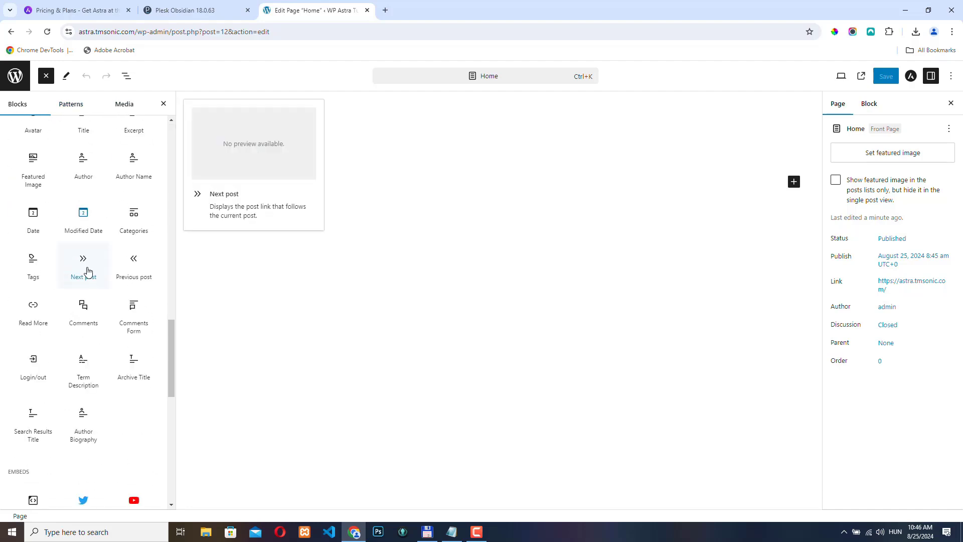
{"action": "scroll", "coordinate": [78, 358], "scroll_direction": "down", "scroll_amount": 4}
{"action": "scroll", "coordinate": [102, 384], "scroll_direction": "up", "scroll_amount": 10}
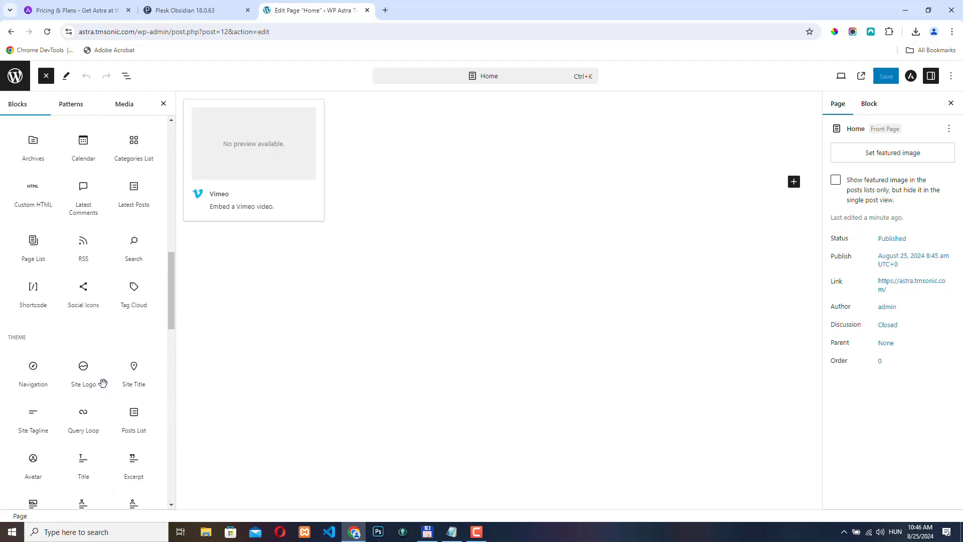
{"action": "scroll", "coordinate": [103, 384], "scroll_direction": "up", "scroll_amount": 15}
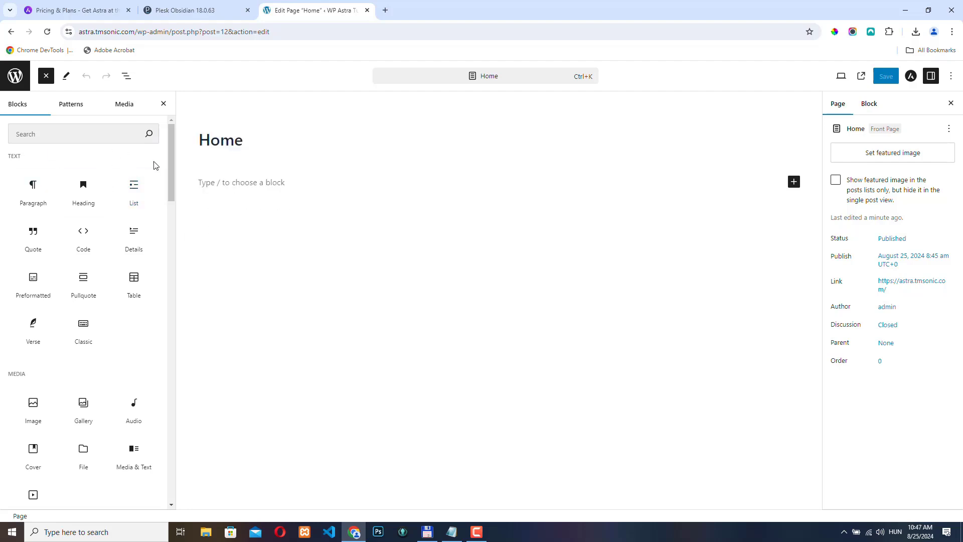
{"action": "left_click", "coordinate": [15, 75]}
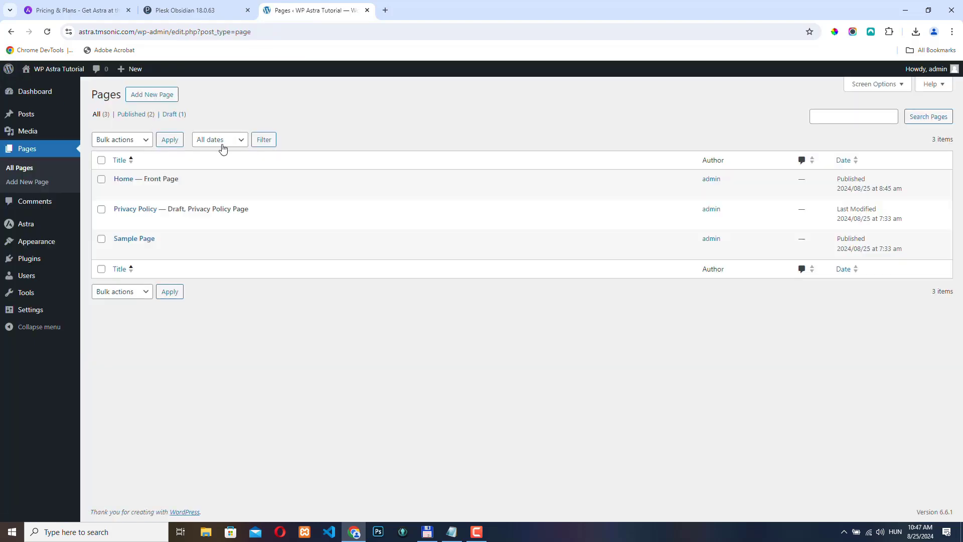
Step: From Astra's Spectra page, install the free Spectra plugin
{"action": "mouse_move", "coordinate": [28, 113]}
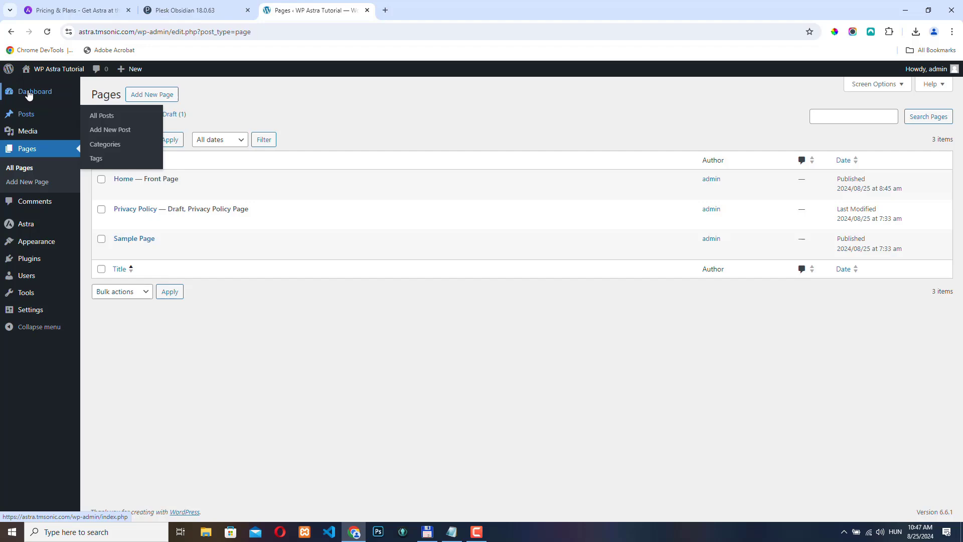
{"action": "mouse_move", "coordinate": [26, 224]}
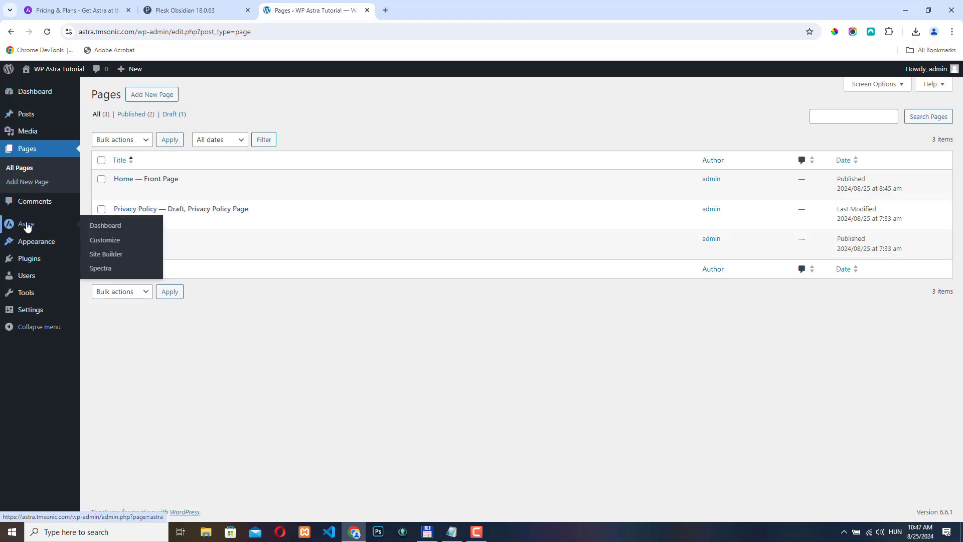
{"action": "left_click", "coordinate": [101, 268]}
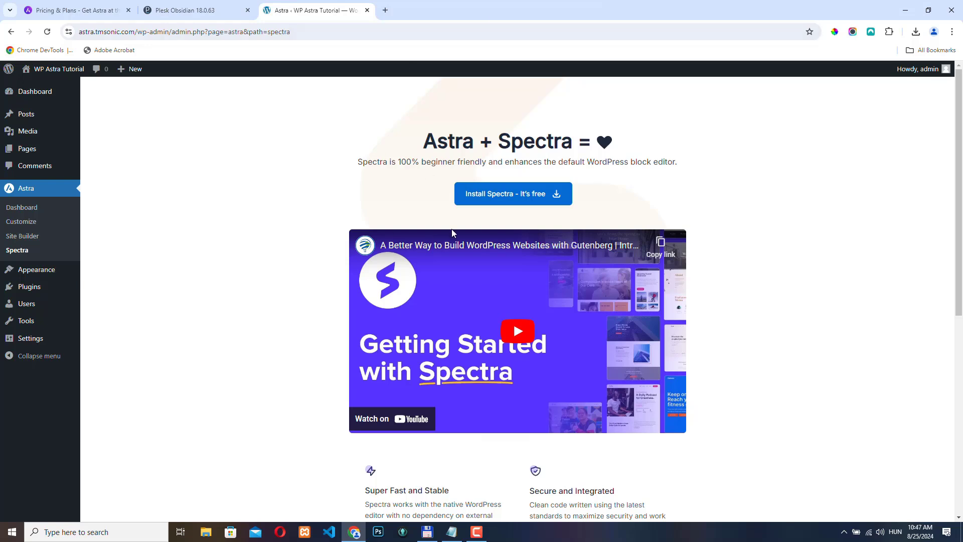
{"action": "left_click", "coordinate": [506, 195]}
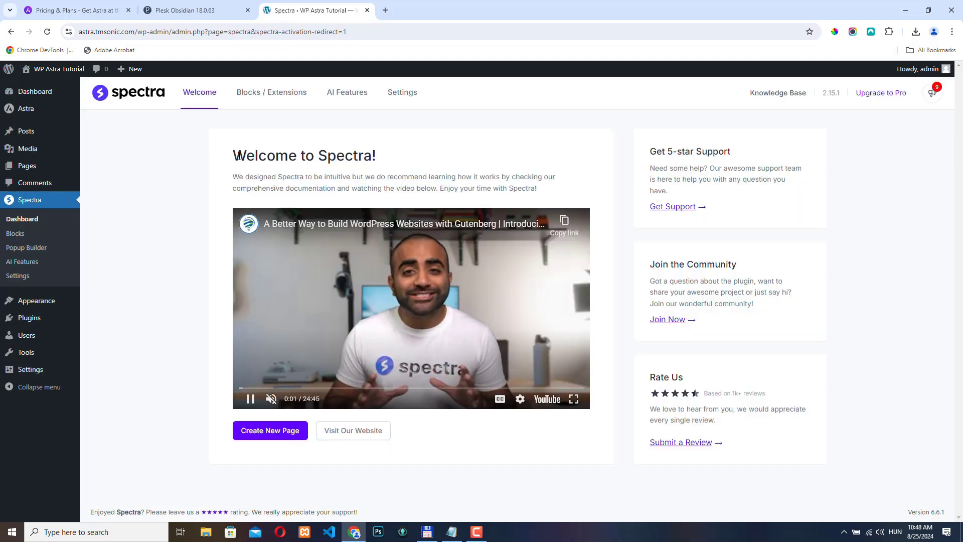
Step: Turn off the Star Ratings block in Spectra's Blocks / Extensions list
{"action": "left_click", "coordinate": [265, 93]}
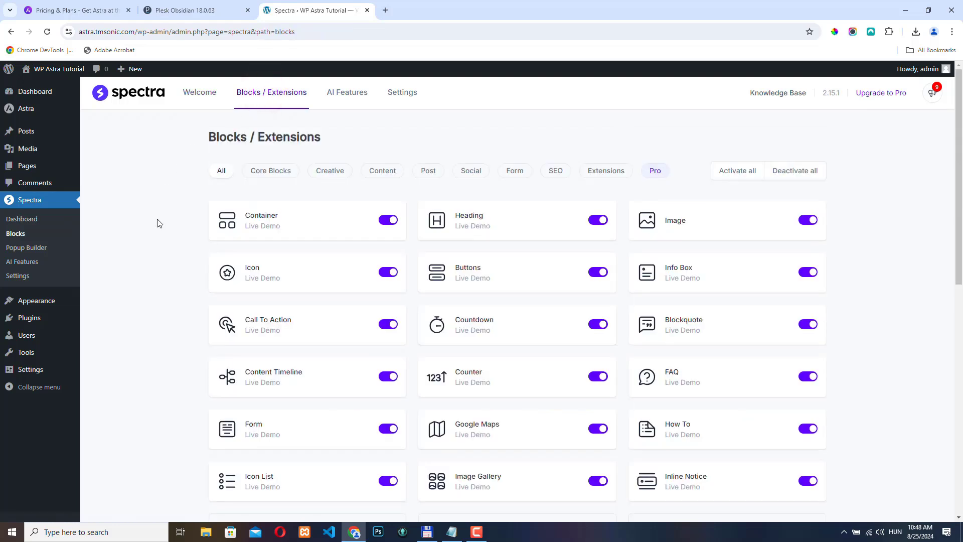
{"action": "scroll", "coordinate": [161, 223], "scroll_direction": "down", "scroll_amount": 2}
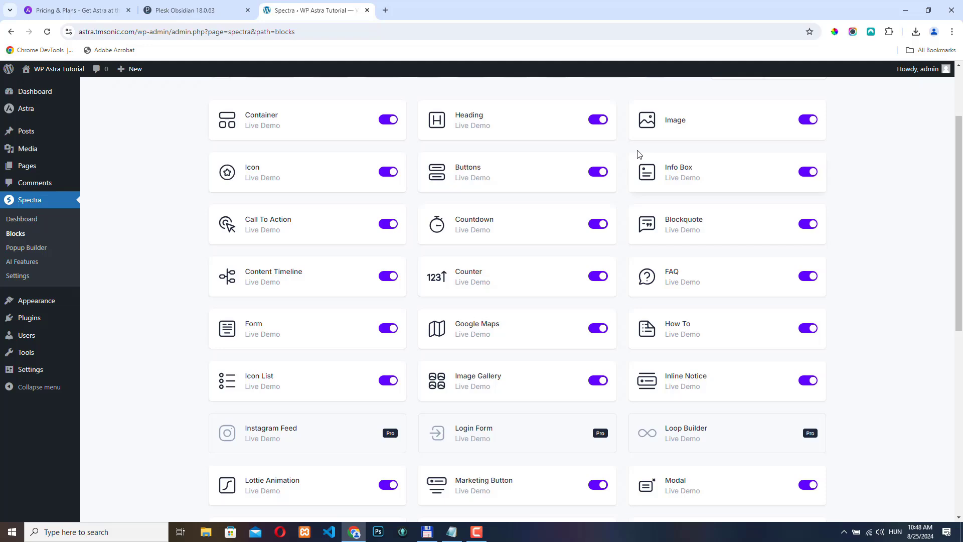
{"action": "scroll", "coordinate": [783, 291], "scroll_direction": "down", "scroll_amount": 4}
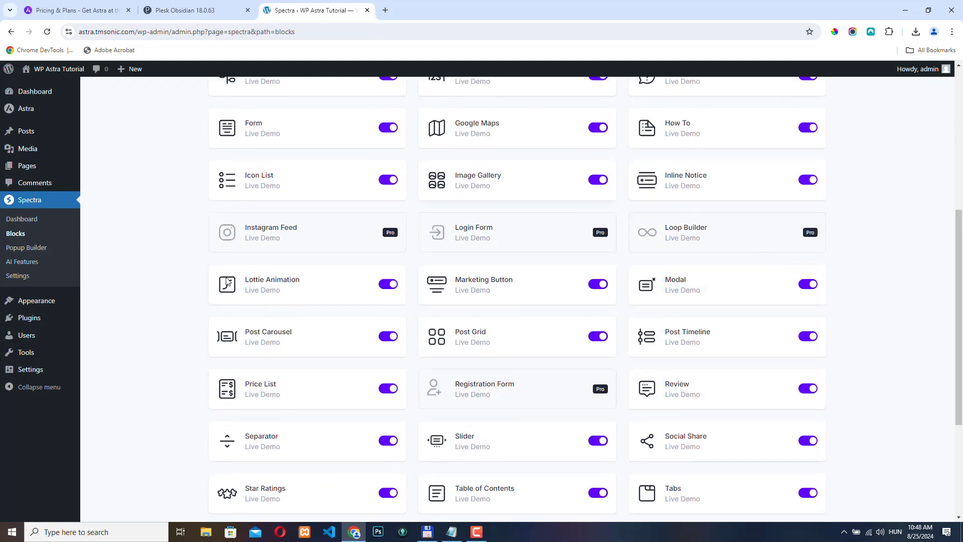
{"action": "scroll", "coordinate": [680, 379], "scroll_direction": "down", "scroll_amount": 4}
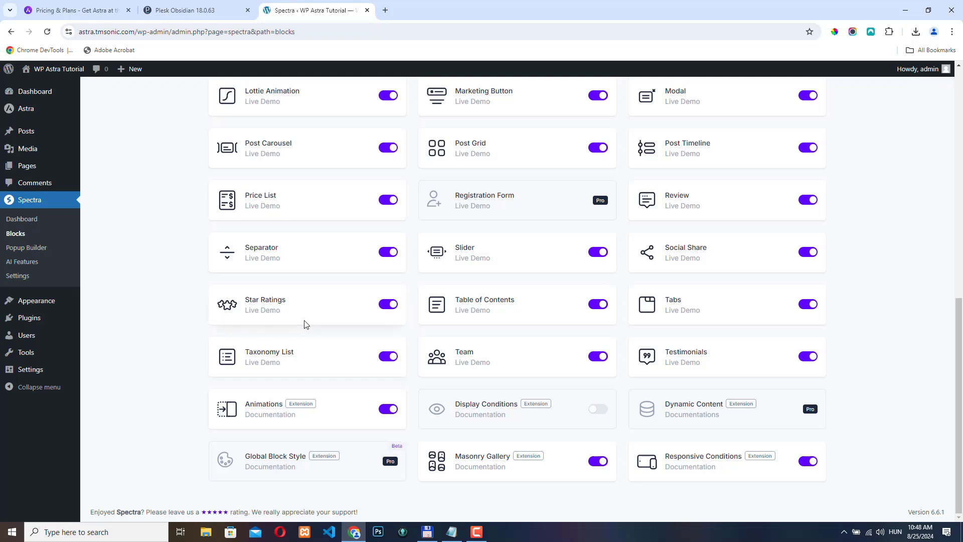
{"action": "scroll", "coordinate": [306, 324], "scroll_direction": "up", "scroll_amount": 1}
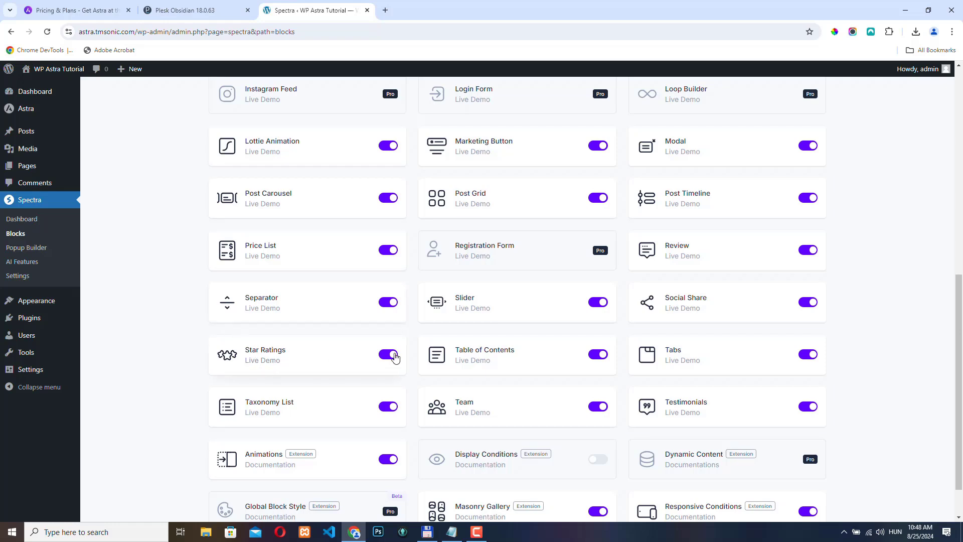
{"action": "left_click", "coordinate": [395, 356]}
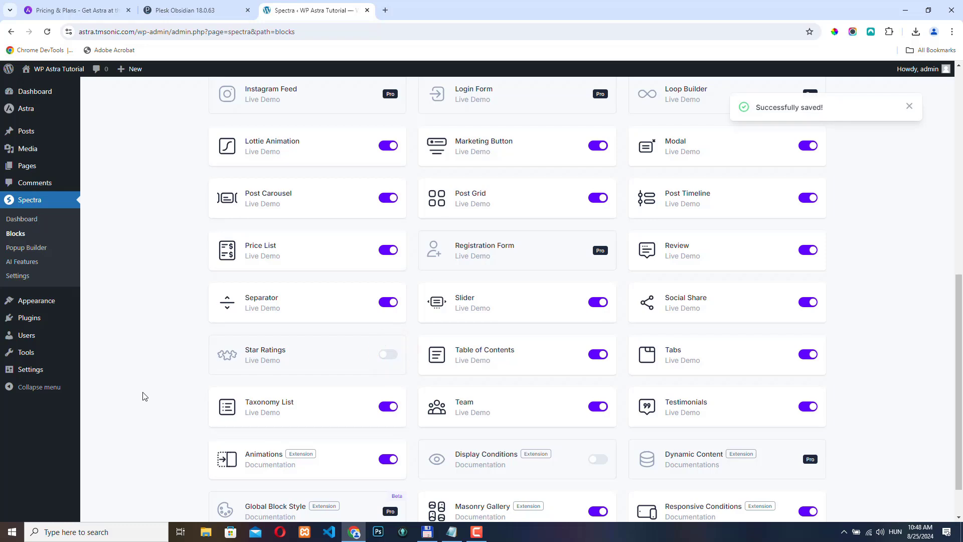
{"action": "scroll", "coordinate": [145, 396], "scroll_direction": "down", "scroll_amount": 2}
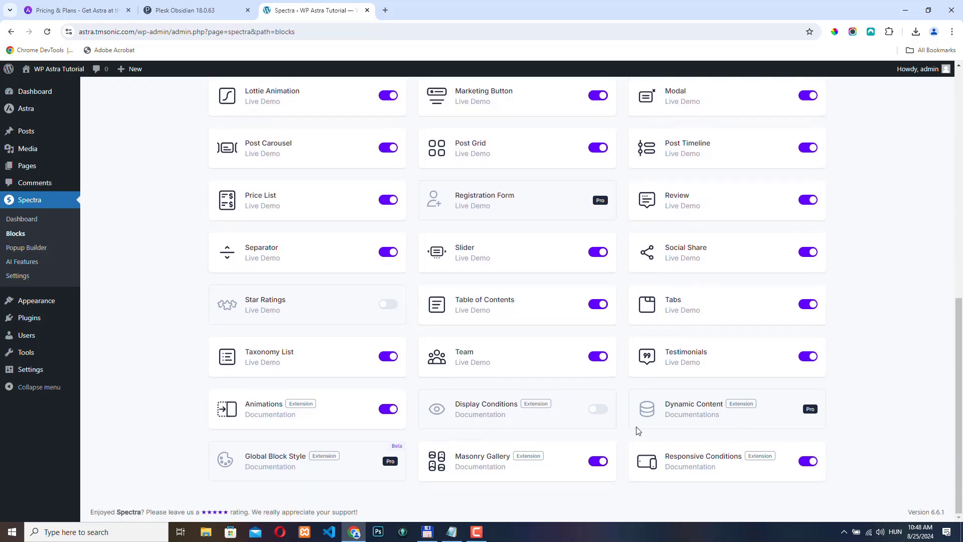
{"action": "scroll", "coordinate": [650, 298], "scroll_direction": "up", "scroll_amount": 5}
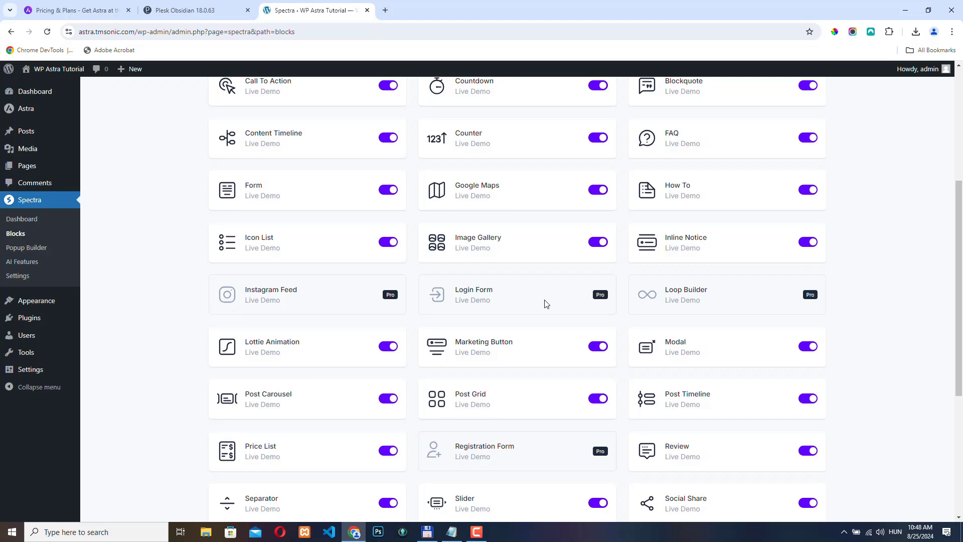
{"action": "scroll", "coordinate": [546, 303], "scroll_direction": "up", "scroll_amount": 1}
{"action": "scroll", "coordinate": [598, 311], "scroll_direction": "up", "scroll_amount": 1}
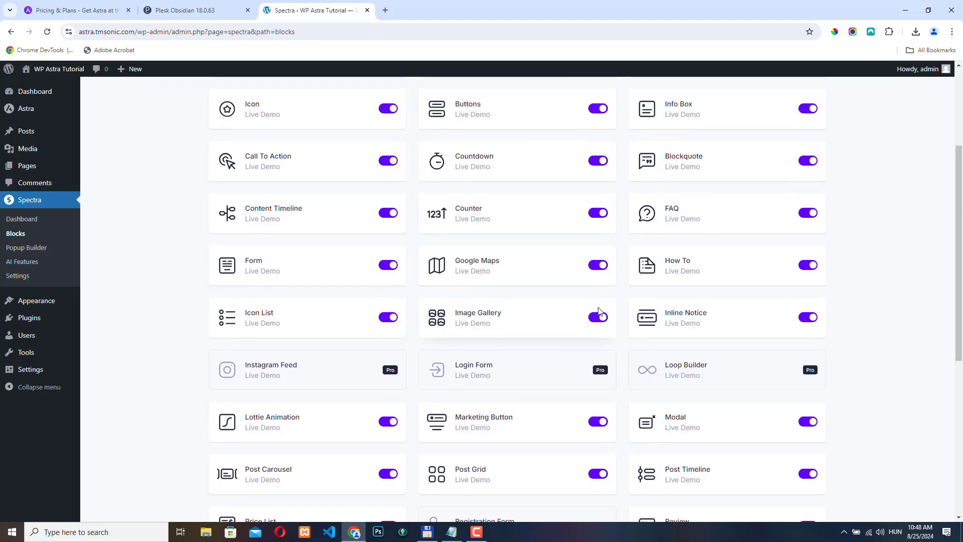
{"action": "scroll", "coordinate": [599, 311], "scroll_direction": "up", "scroll_amount": 3}
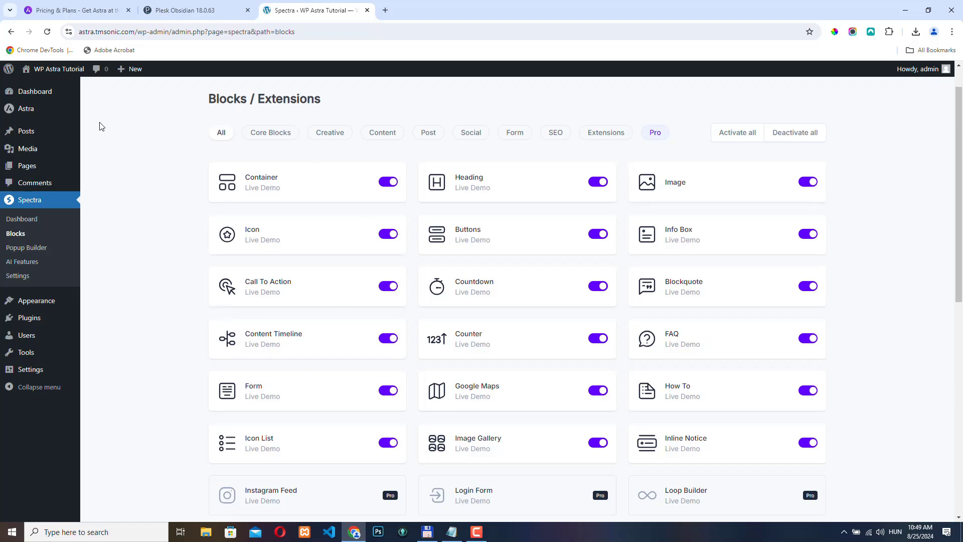
Step: Edit the Home — Front Page and browse the Spectra blocks in the block inserter
{"action": "left_click", "coordinate": [32, 167]}
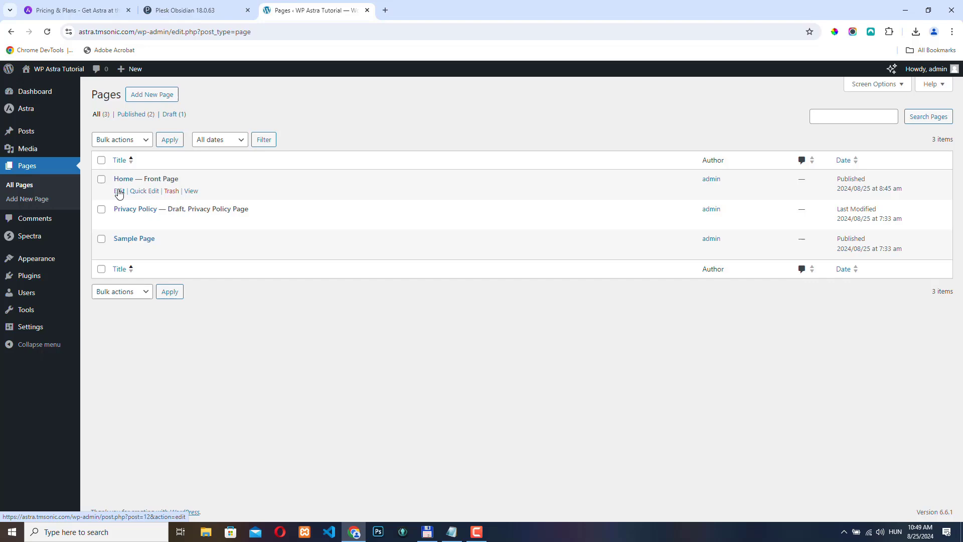
{"action": "left_click", "coordinate": [119, 191]}
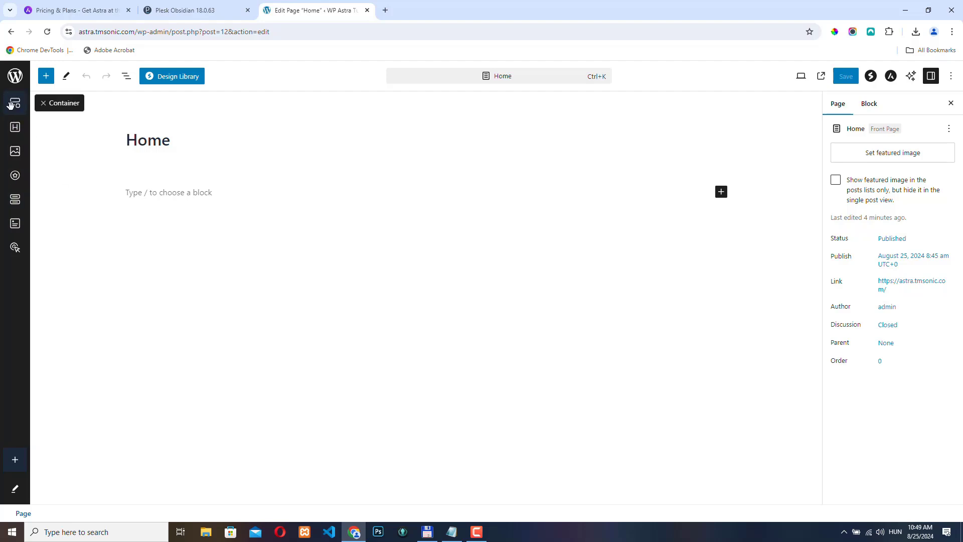
{"action": "left_click", "coordinate": [47, 77]}
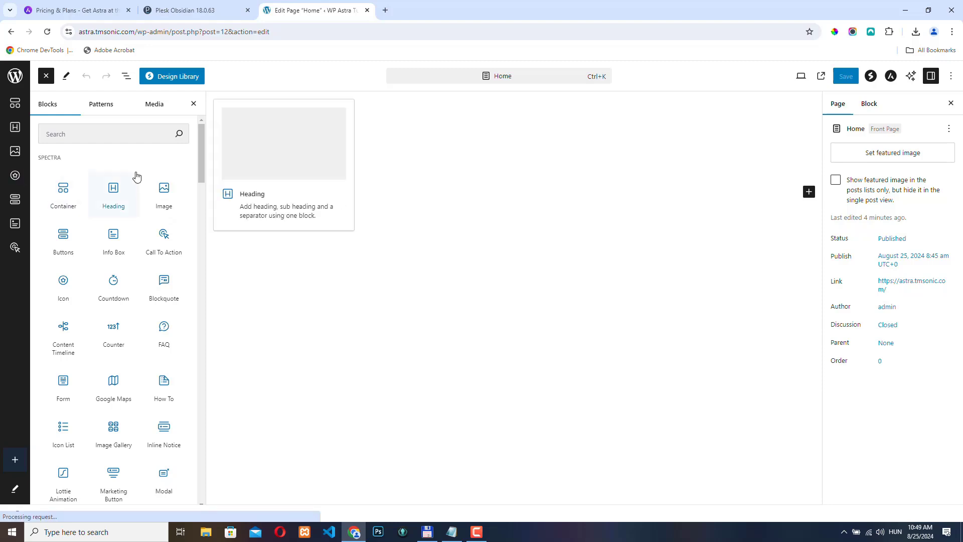
{"action": "scroll", "coordinate": [121, 176], "scroll_direction": "down", "scroll_amount": 2}
{"action": "scroll", "coordinate": [120, 186], "scroll_direction": "down", "scroll_amount": 7}
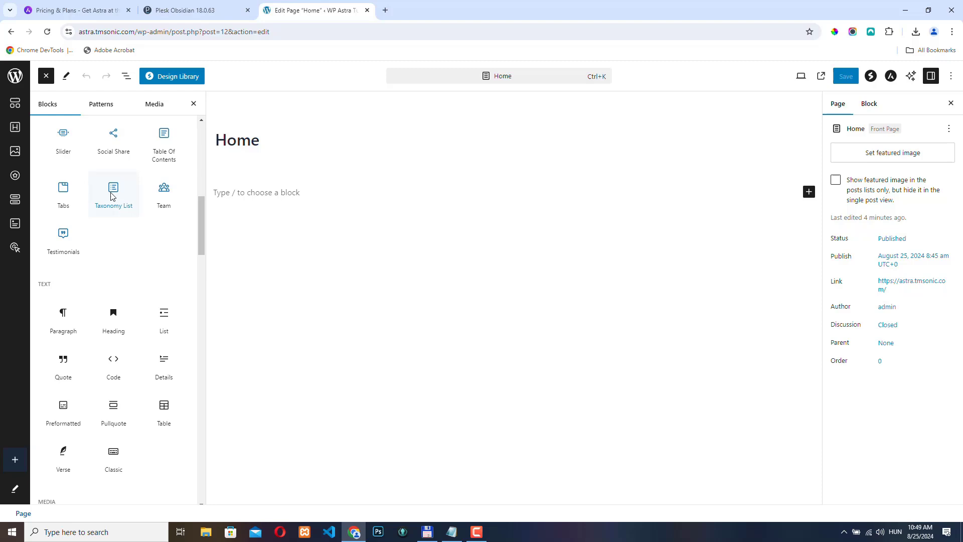
{"action": "scroll", "coordinate": [75, 216], "scroll_direction": "up", "scroll_amount": 10}
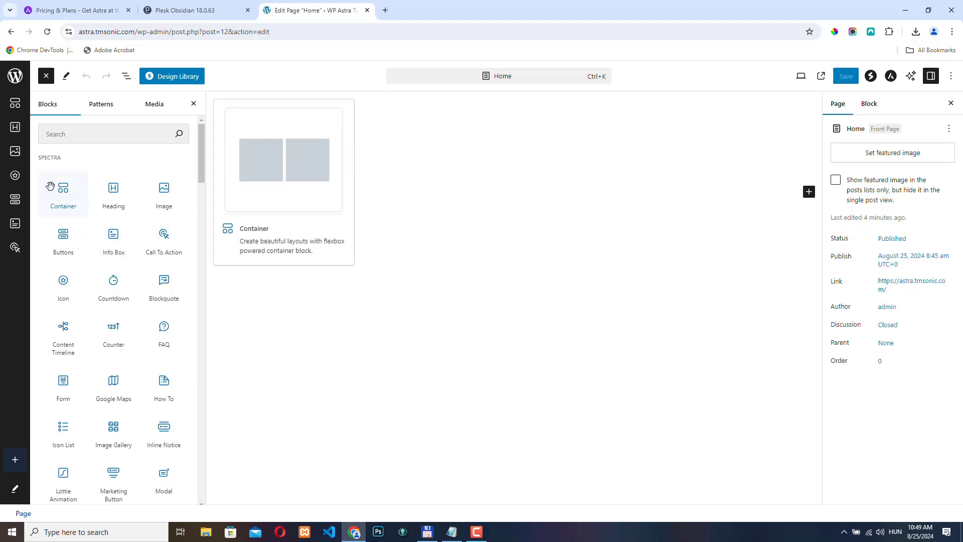
Step: Insert a Spectra Container block on Home using the single-column layout
{"action": "left_click", "coordinate": [66, 193]}
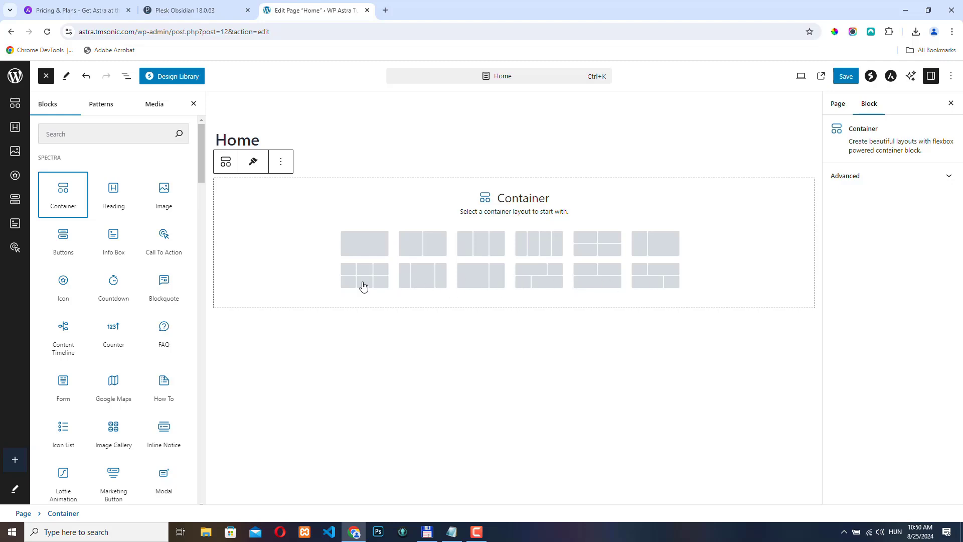
{"action": "left_click", "coordinate": [364, 243]}
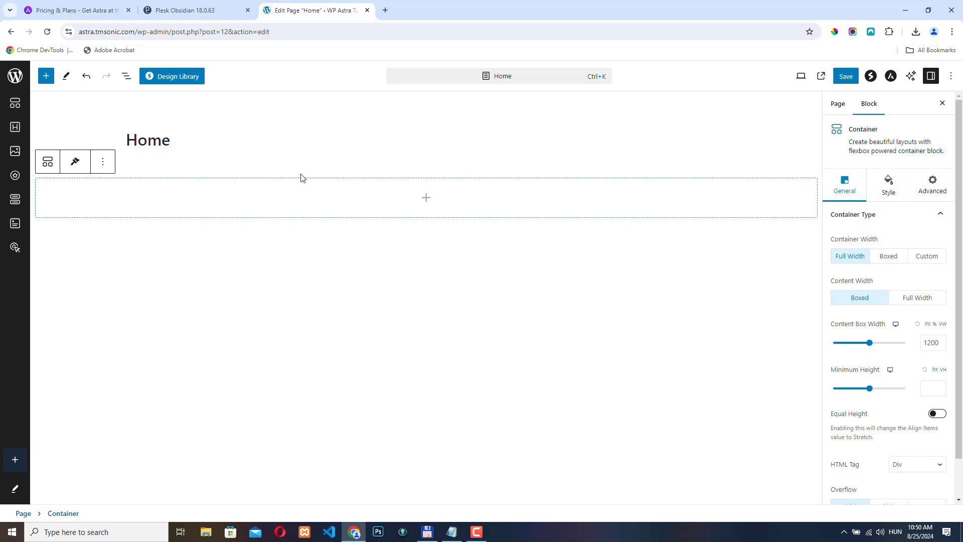
Step: Set the Home container's Background Type to Color with a mauve swatch
{"action": "left_click", "coordinate": [44, 199]}
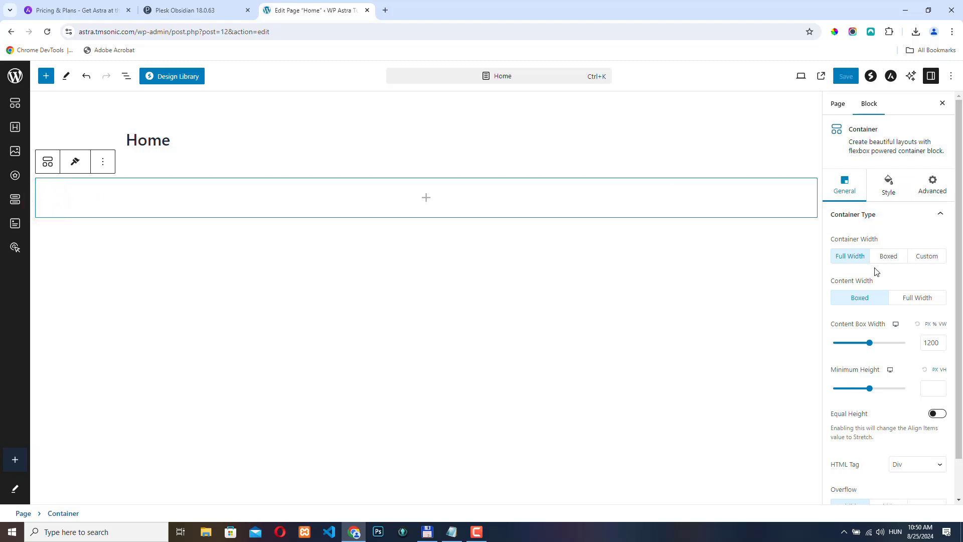
{"action": "scroll", "coordinate": [902, 247], "scroll_direction": "down", "scroll_amount": 1}
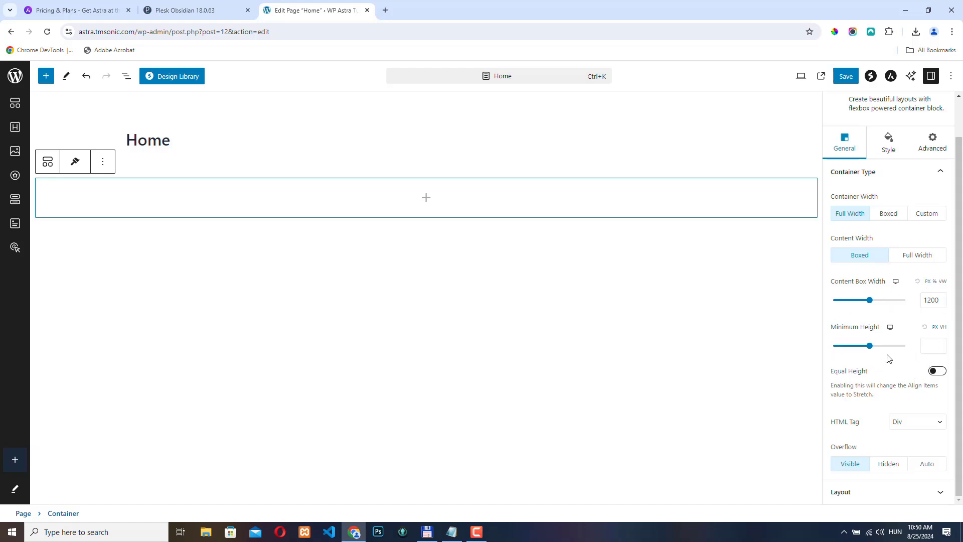
{"action": "left_click", "coordinate": [889, 144]}
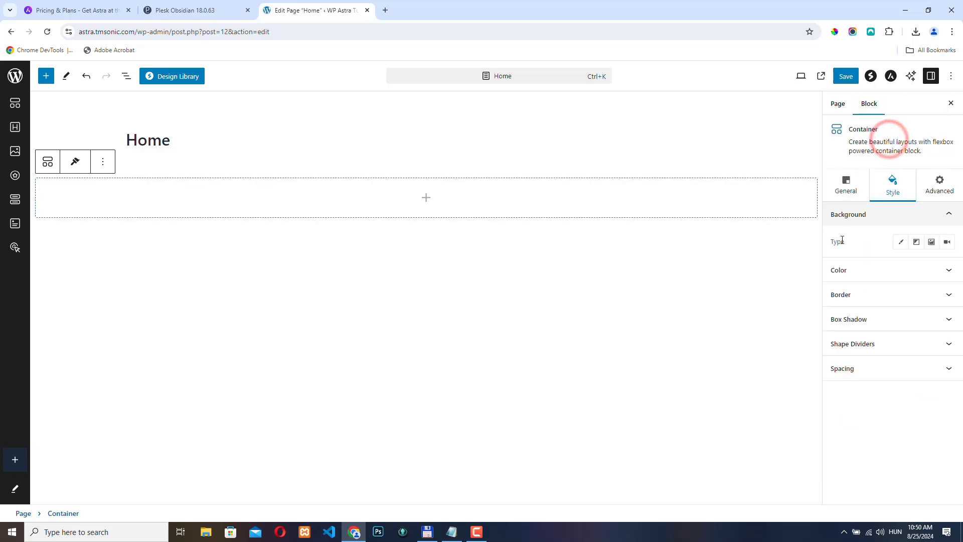
{"action": "left_click", "coordinate": [901, 243]}
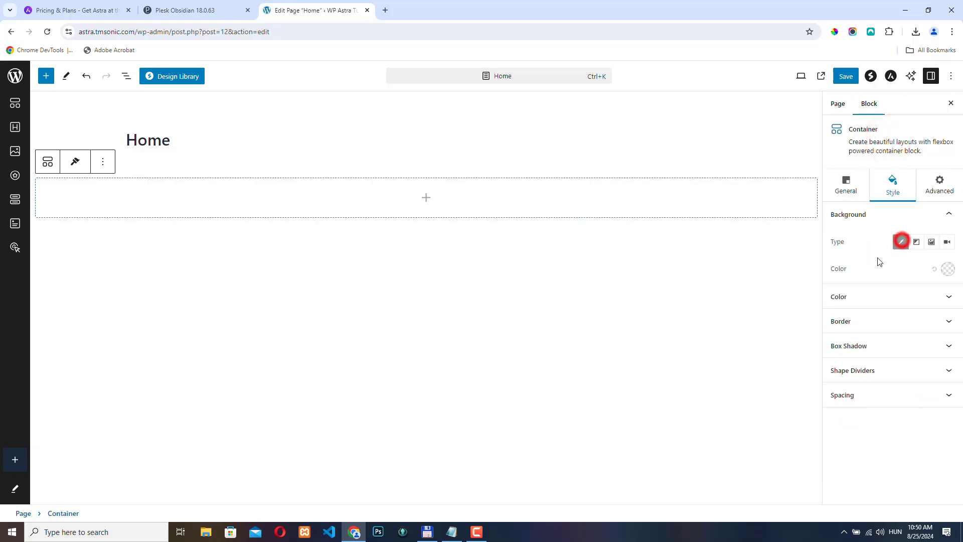
{"action": "left_click", "coordinate": [947, 269]}
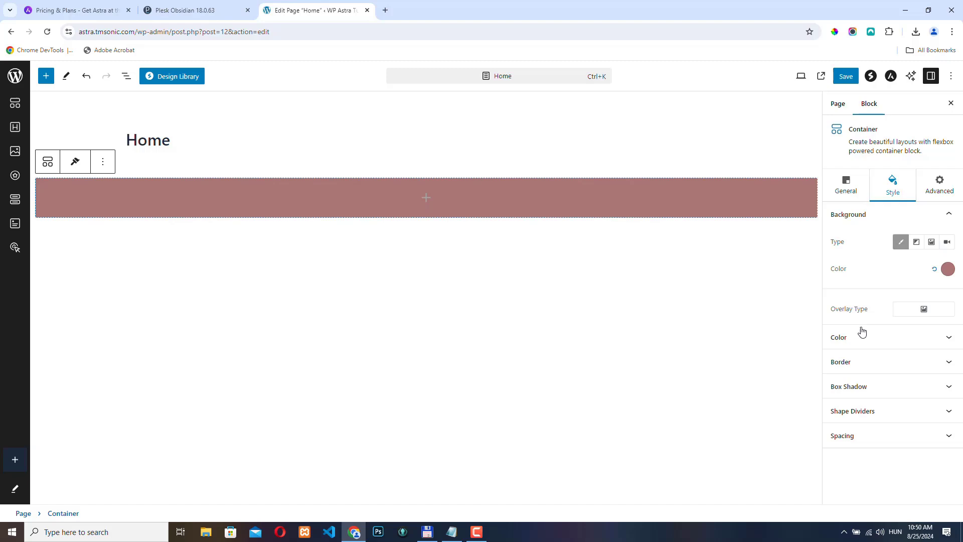
{"action": "left_click", "coordinate": [912, 337]}
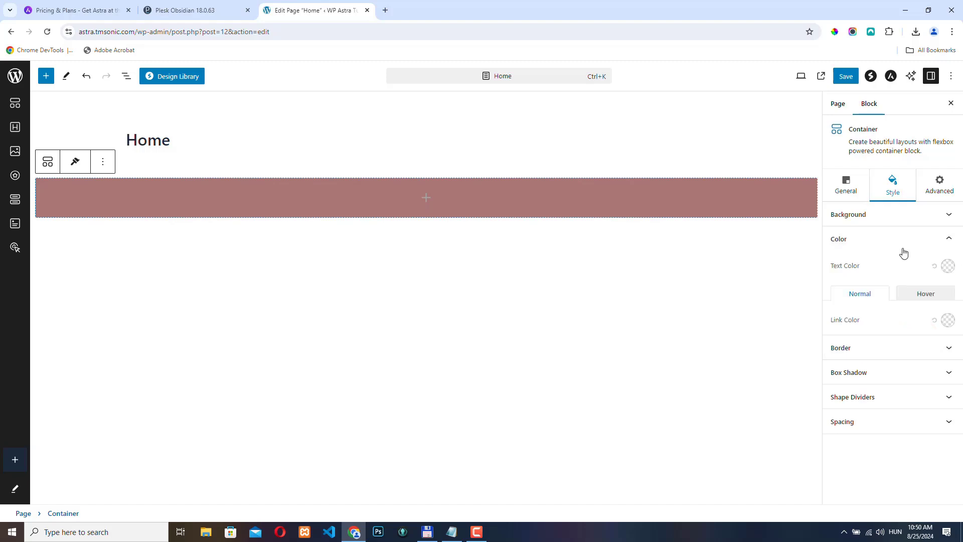
{"action": "left_click", "coordinate": [863, 240]}
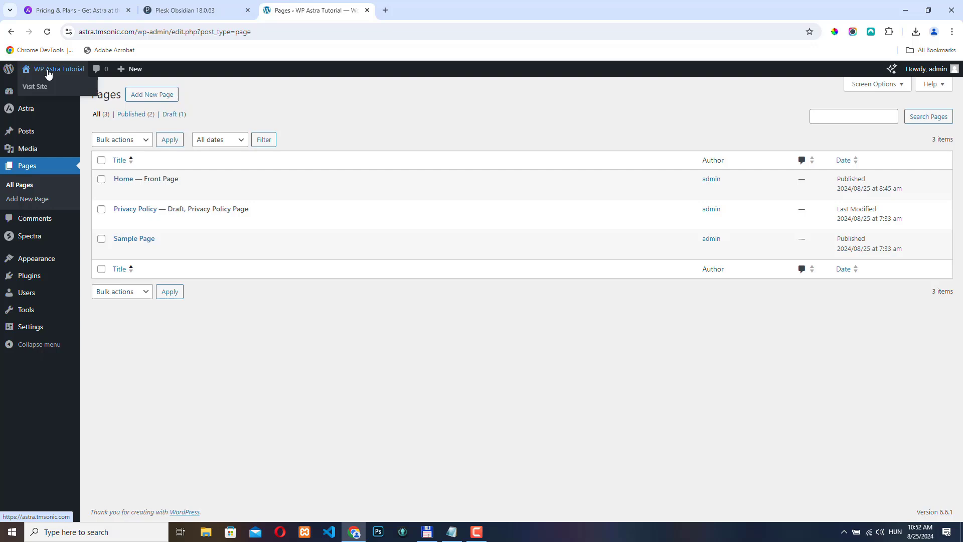
Step: Open the live site in a new browser tab and view its Home page
{"action": "right_click", "coordinate": [64, 71]}
{"action": "left_click", "coordinate": [110, 76]}
{"action": "left_click", "coordinate": [419, 10]}
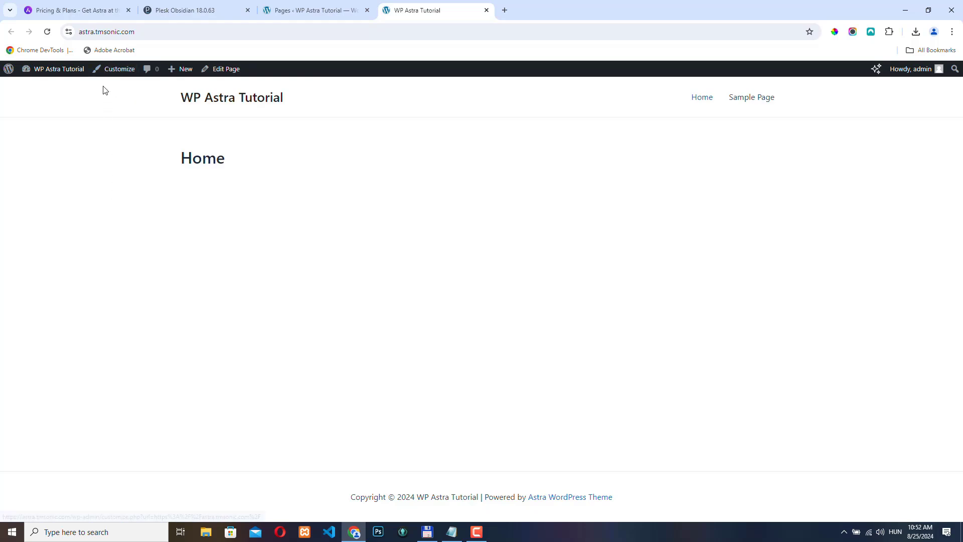
Step: Go back to the Pages list briefly, then return to the live Home page tab
{"action": "left_click", "coordinate": [304, 10]}
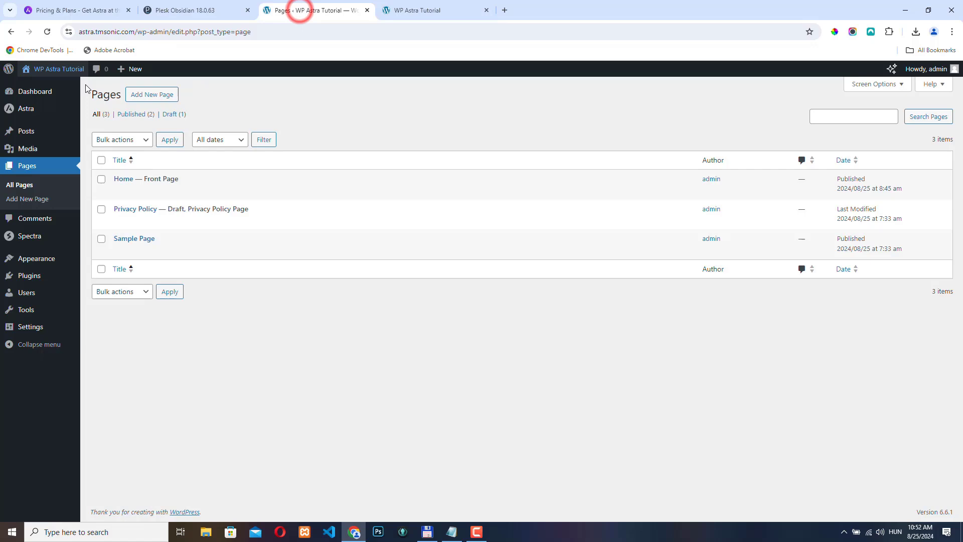
{"action": "mouse_move", "coordinate": [55, 154]}
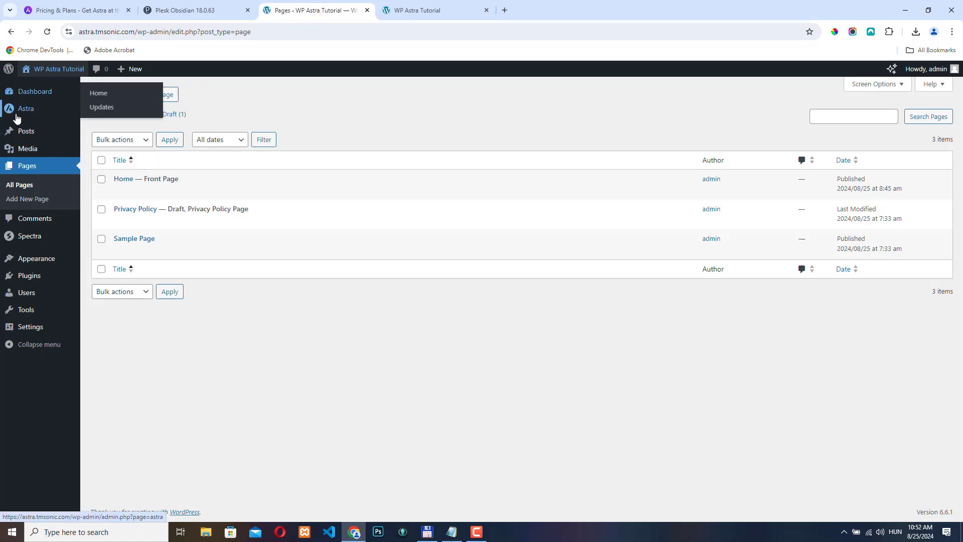
{"action": "mouse_move", "coordinate": [21, 110]}
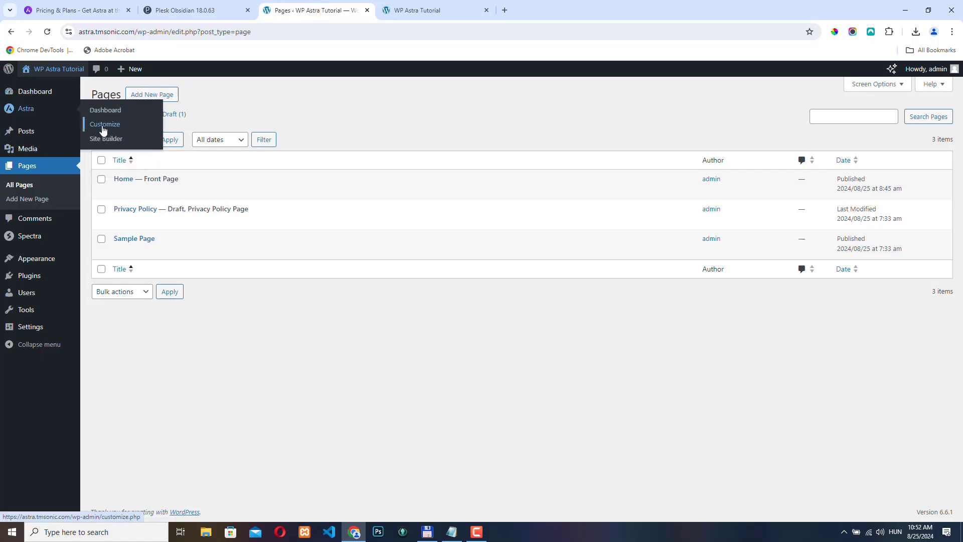
{"action": "mouse_move", "coordinate": [36, 261]}
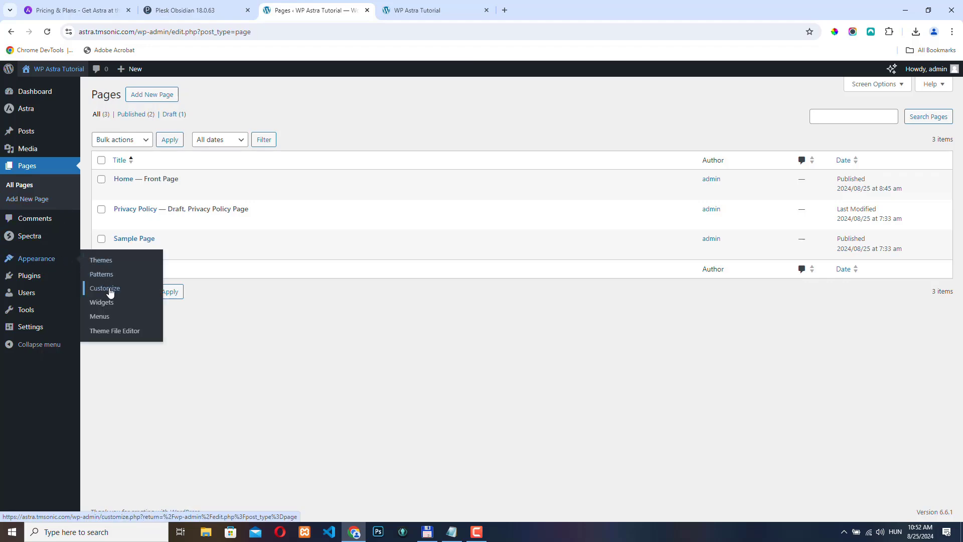
{"action": "left_click", "coordinate": [422, 10]}
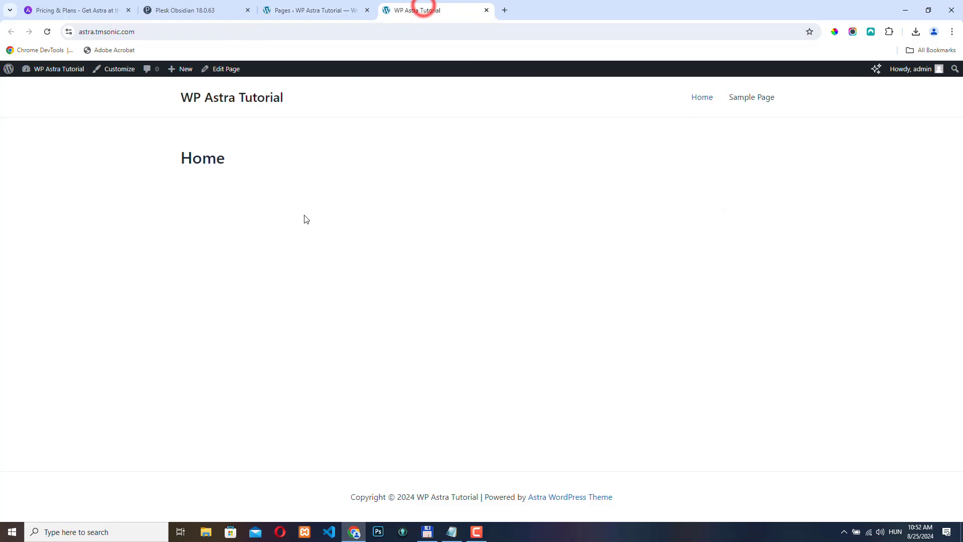
Step: Open the Customizer on Home and review the Global > Container layout settings
{"action": "left_click", "coordinate": [113, 68]}
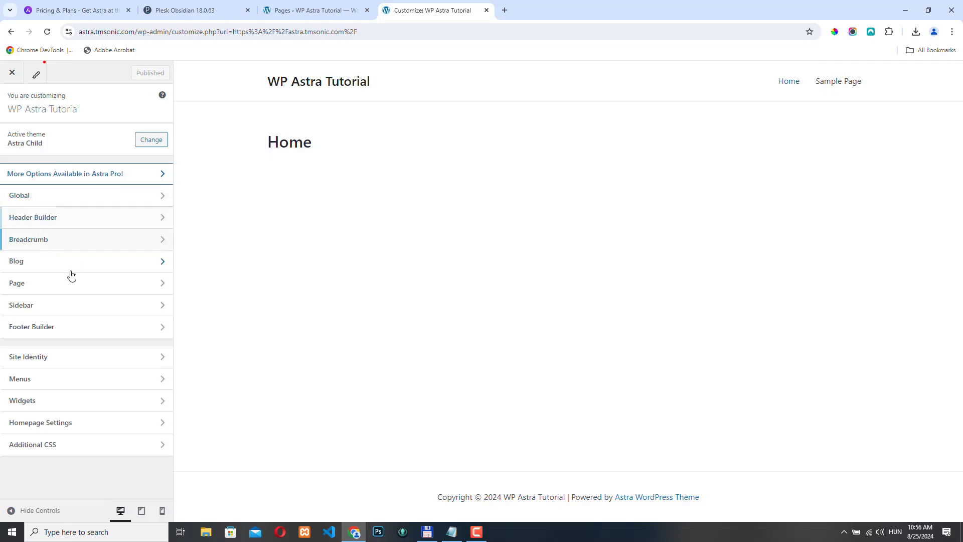
{"action": "left_click", "coordinate": [41, 195]}
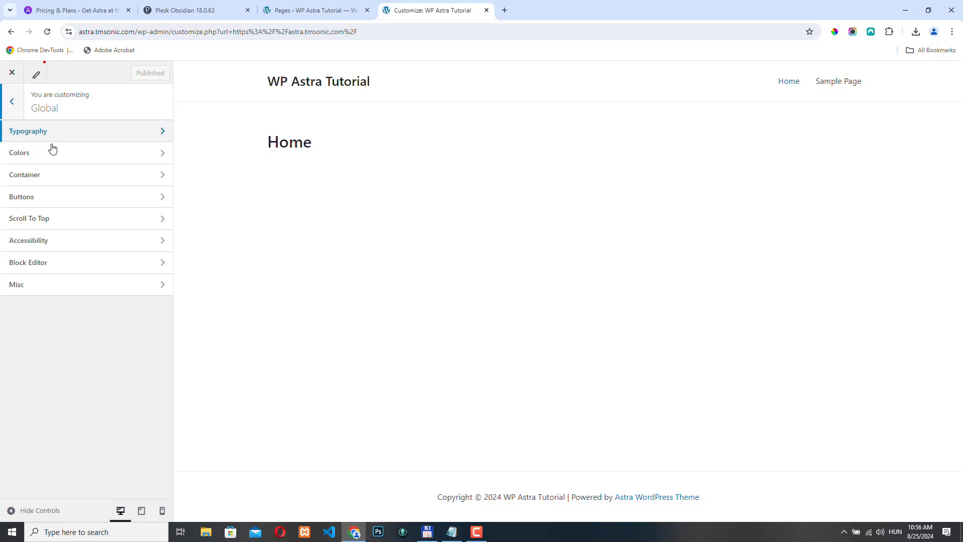
{"action": "left_click", "coordinate": [65, 178]}
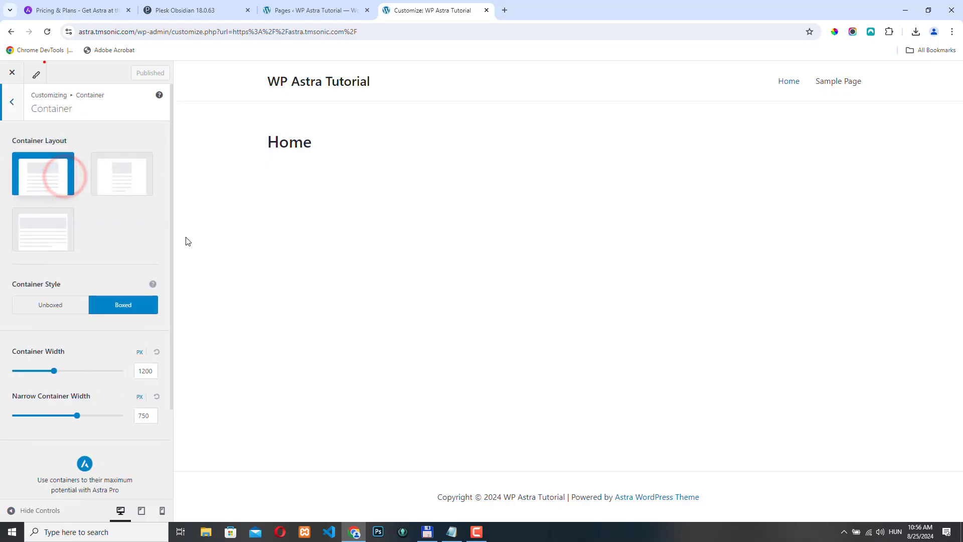
{"action": "scroll", "coordinate": [98, 224], "scroll_direction": "down", "scroll_amount": 2}
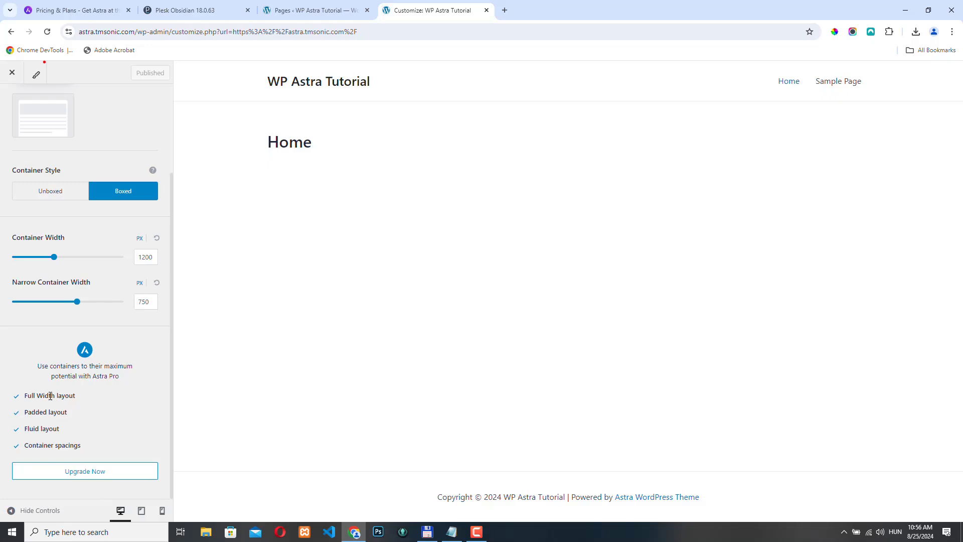
{"action": "key", "text": "Escape"}
{"action": "key", "text": "Escape"}
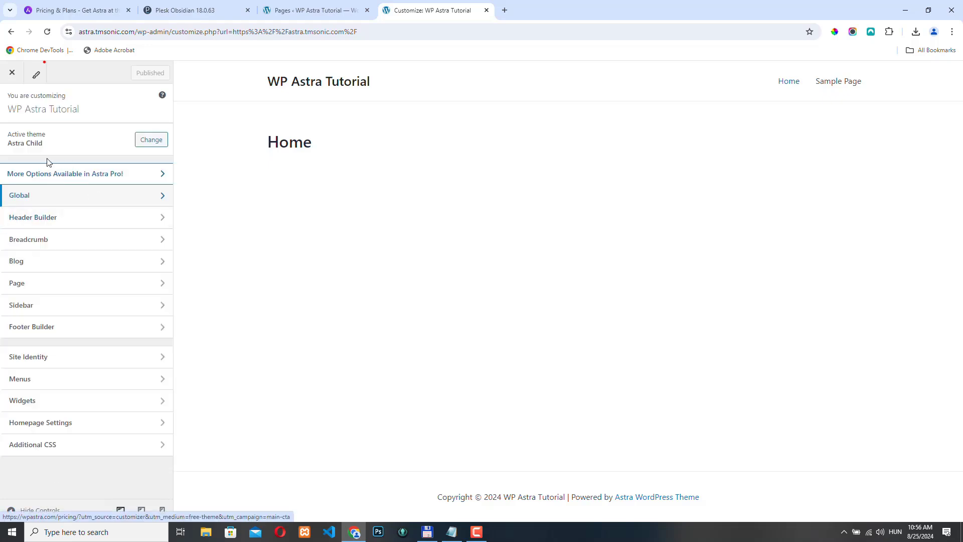
Step: Look over the Footer Builder, then bring up the Header Builder layout grid
{"action": "left_click", "coordinate": [47, 216]}
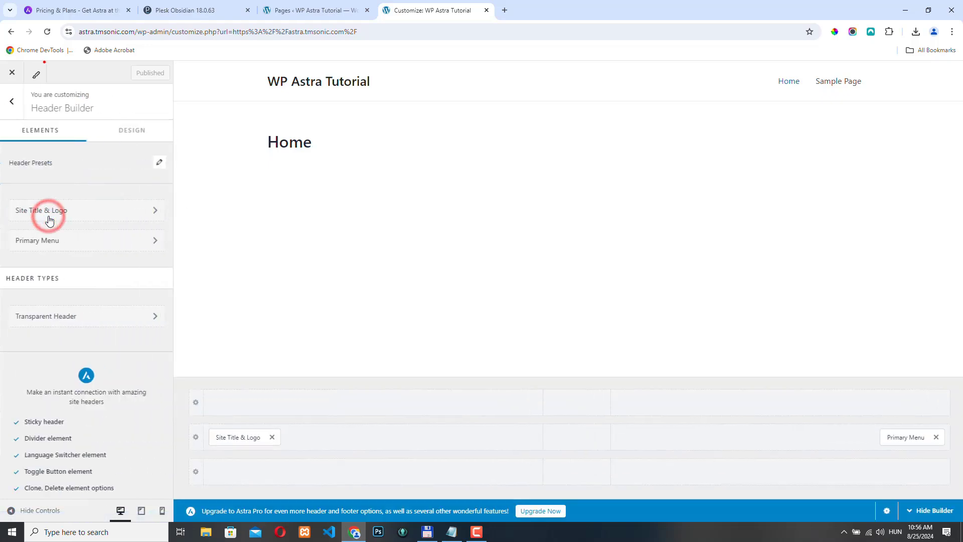
{"action": "left_click", "coordinate": [11, 104]}
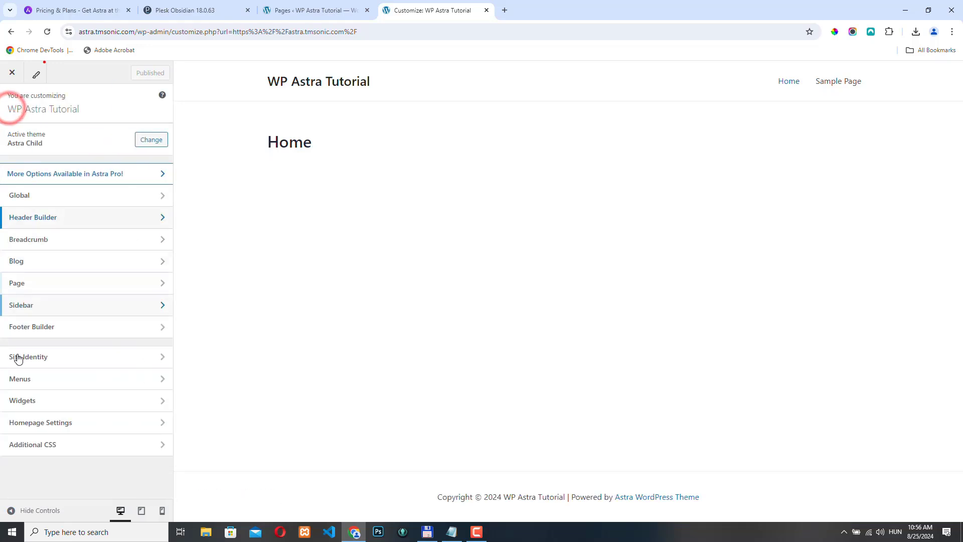
{"action": "left_click", "coordinate": [64, 328]}
{"action": "key", "text": "Escape"}
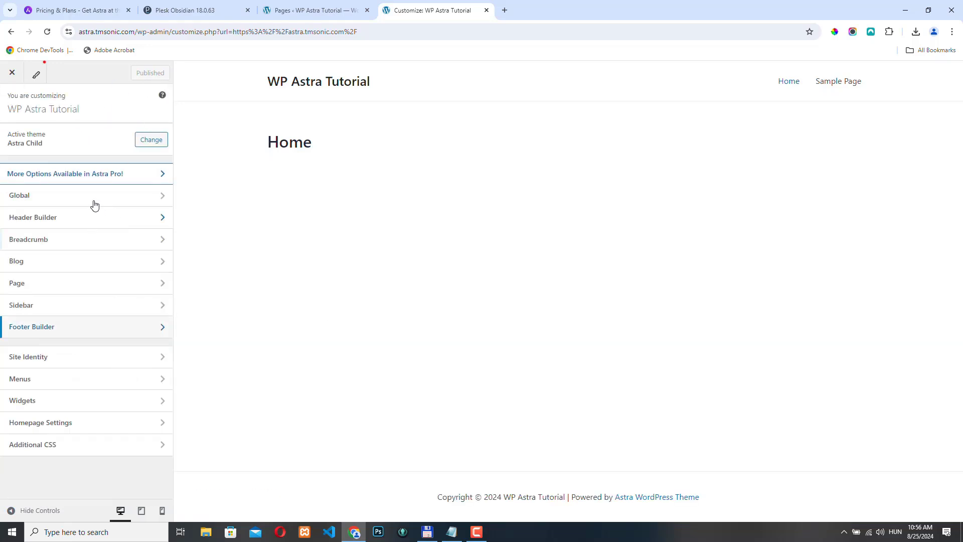
{"action": "left_click", "coordinate": [67, 220]}
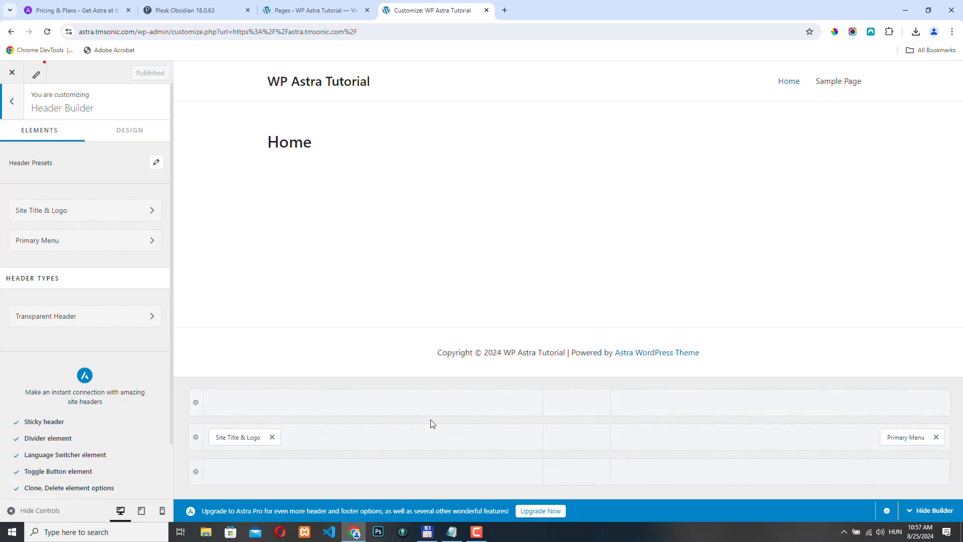
Step: Leave the Customizer and show the Upload Plugin form under Plugins > Add New Plugin
{"action": "left_click", "coordinate": [13, 74]}
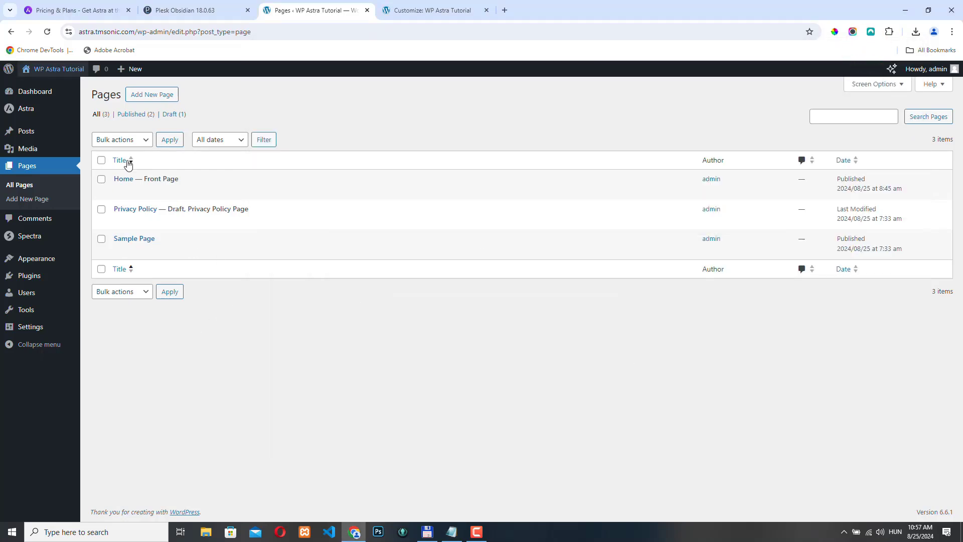
{"action": "mouse_move", "coordinate": [30, 273]}
{"action": "left_click", "coordinate": [123, 293]}
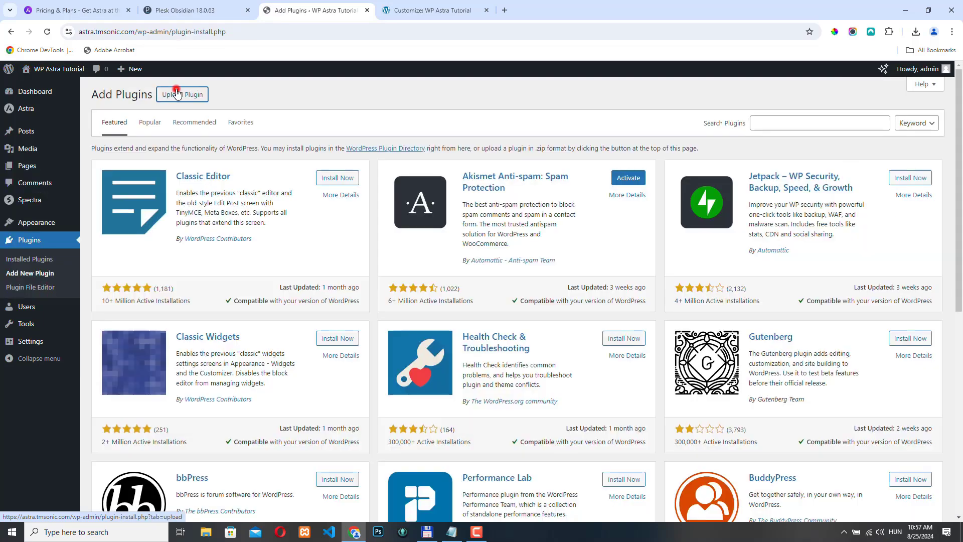
{"action": "left_click", "coordinate": [177, 93]}
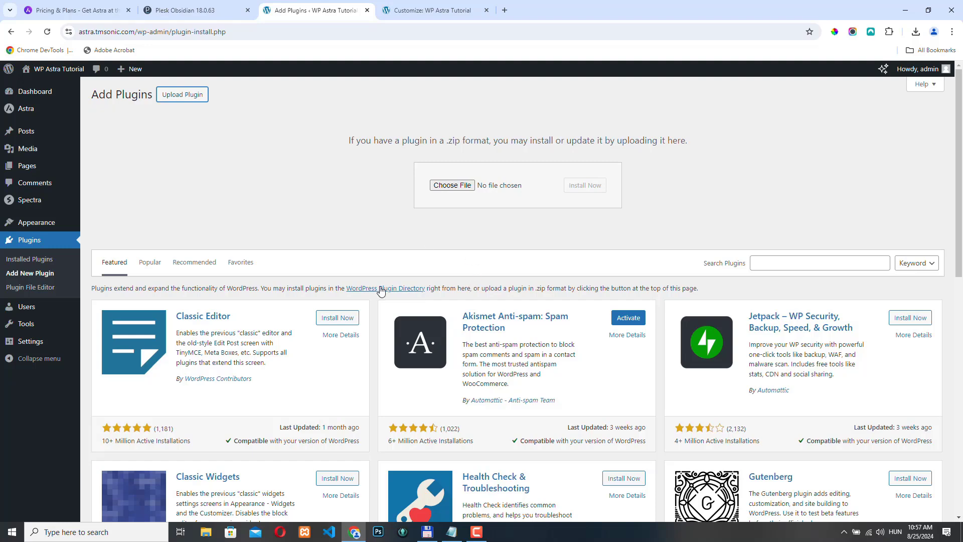
Step: Check Astra's Lifetime pricing ($199 for Astra Pro), then return to the Add Plugins tab
{"action": "left_click", "coordinate": [65, 10]}
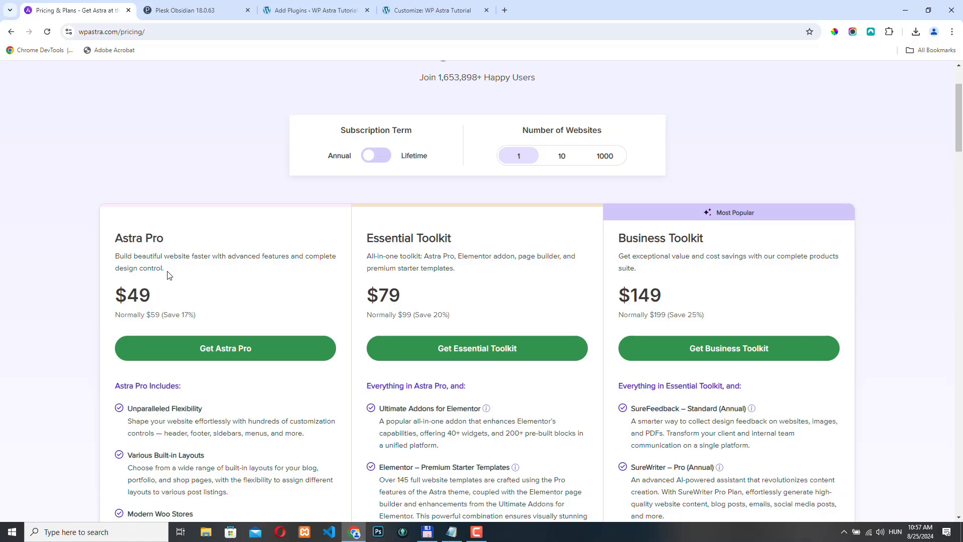
{"action": "left_click", "coordinate": [370, 156]}
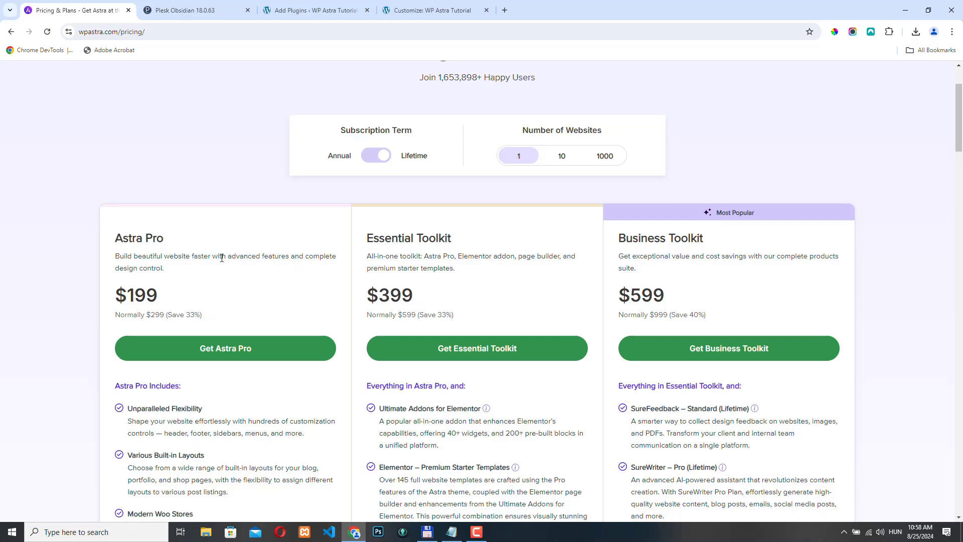
{"action": "left_click", "coordinate": [314, 10]}
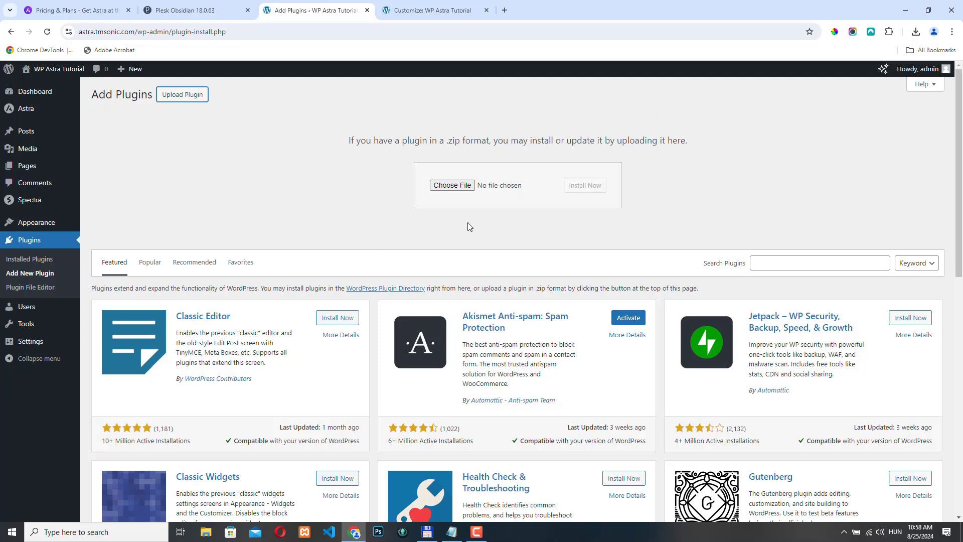
Step: Upload, install and activate the Astra Pro (astra-addon) zip plugin
{"action": "left_click", "coordinate": [466, 188]}
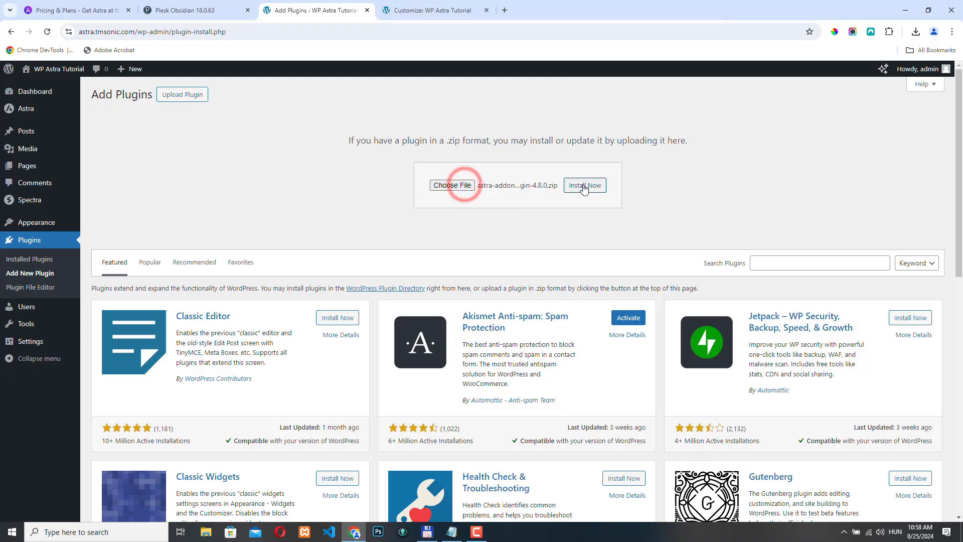
{"action": "left_click", "coordinate": [583, 185]}
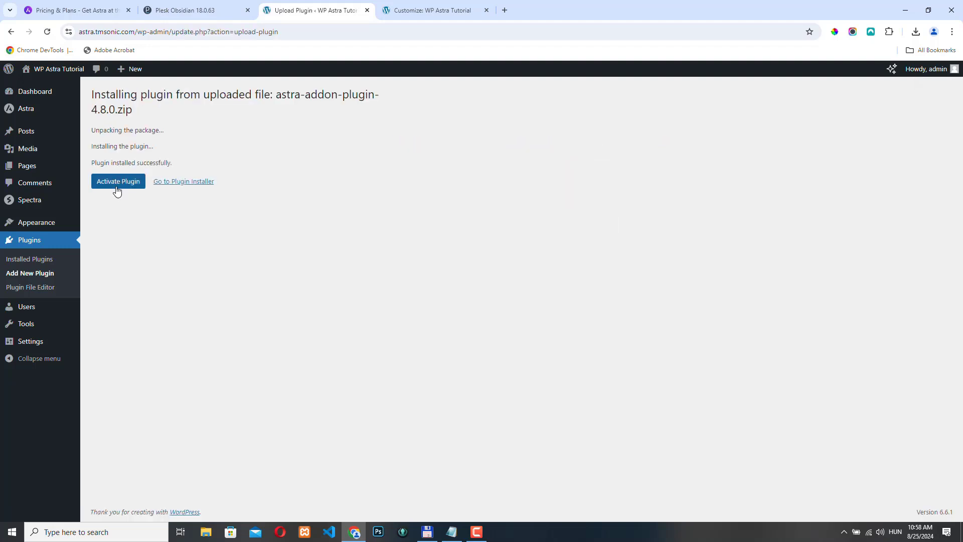
{"action": "left_click", "coordinate": [112, 183]}
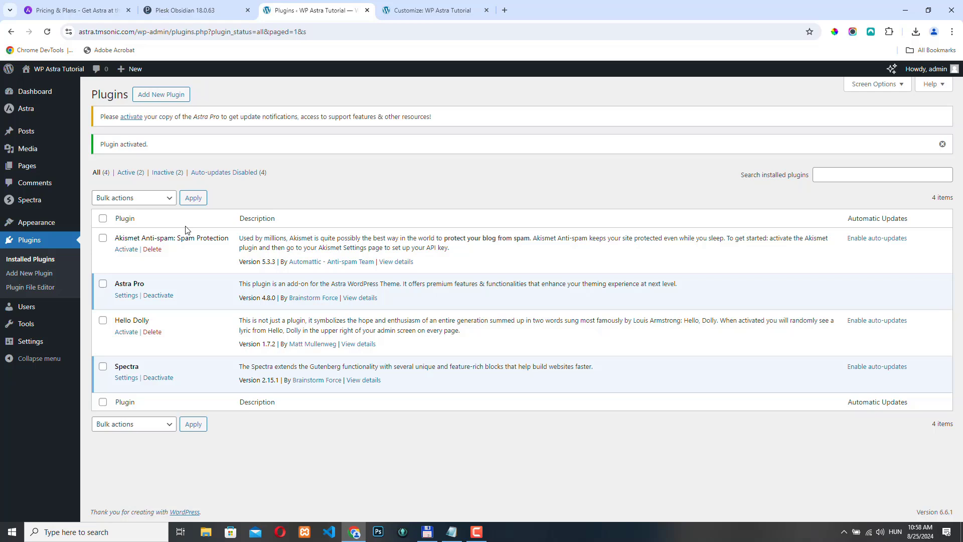
Step: Delete the Akismet Anti-spam and Hello Dolly plugins
{"action": "left_click", "coordinate": [152, 249]}
{"action": "left_click", "coordinate": [526, 105]}
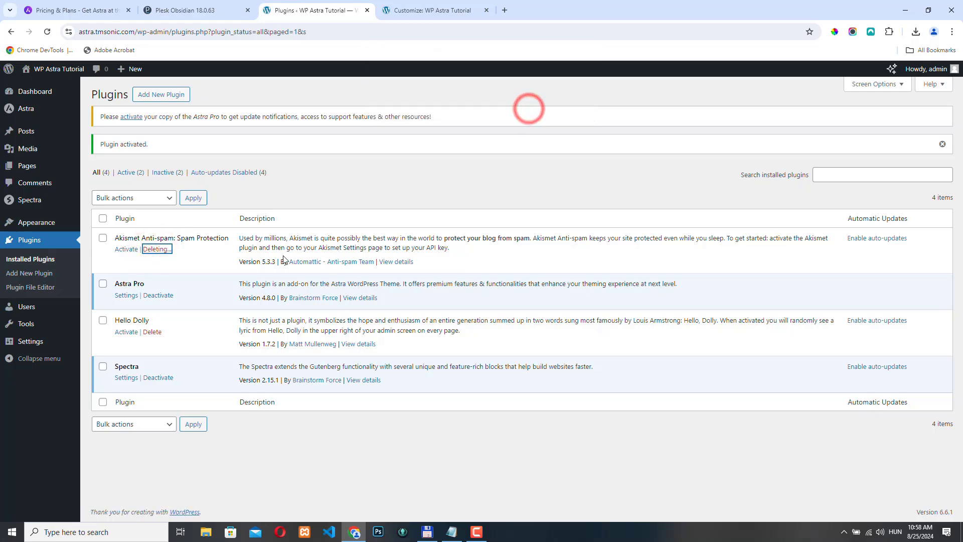
{"action": "left_click", "coordinate": [153, 305]}
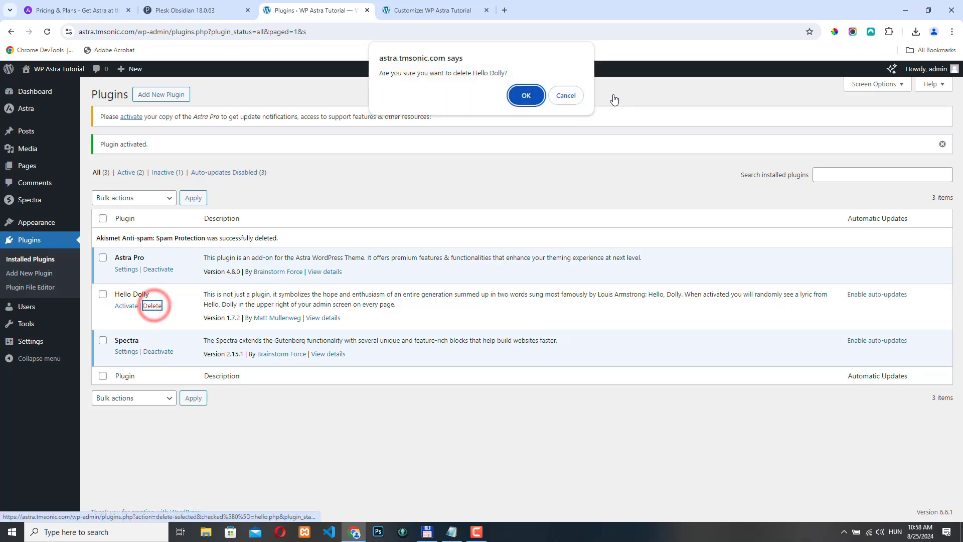
{"action": "left_click", "coordinate": [527, 92]}
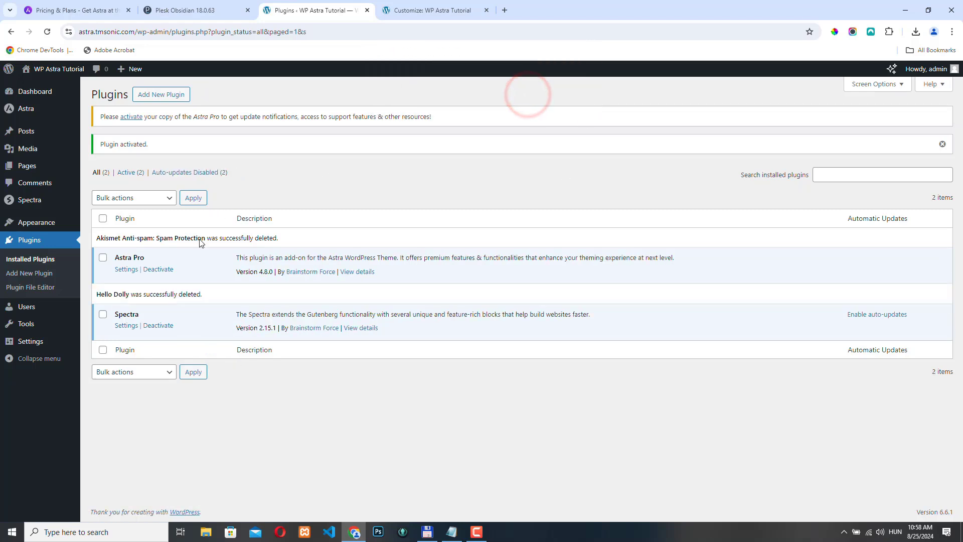
Step: Paste the Astra Pro license key into Astra's settings and activate the license
{"action": "left_click", "coordinate": [135, 118]}
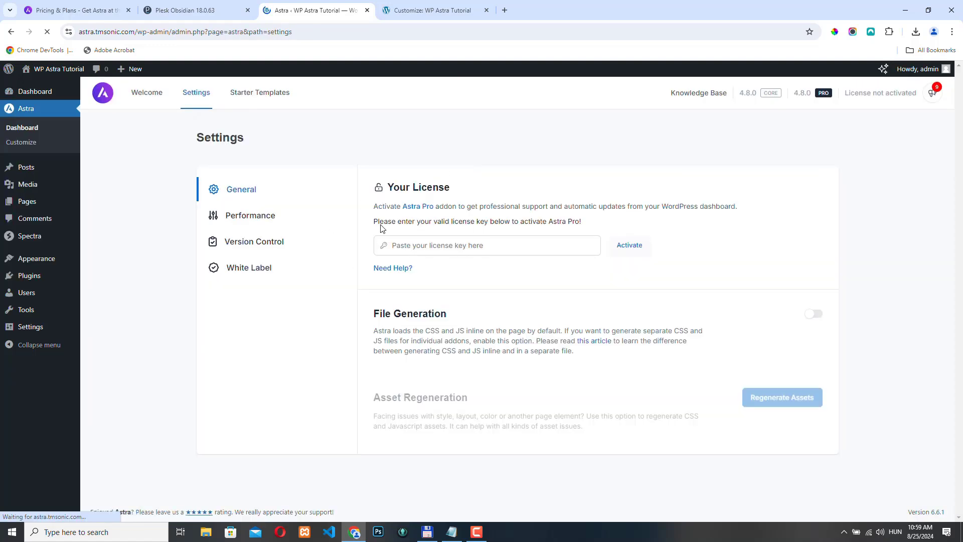
{"action": "left_click", "coordinate": [392, 251]}
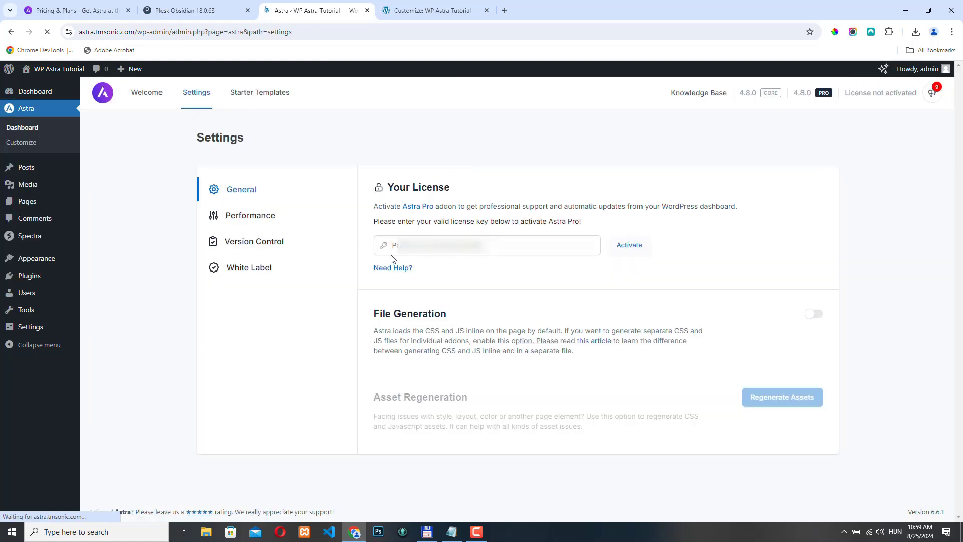
{"action": "key", "text": "ctrl+v"}
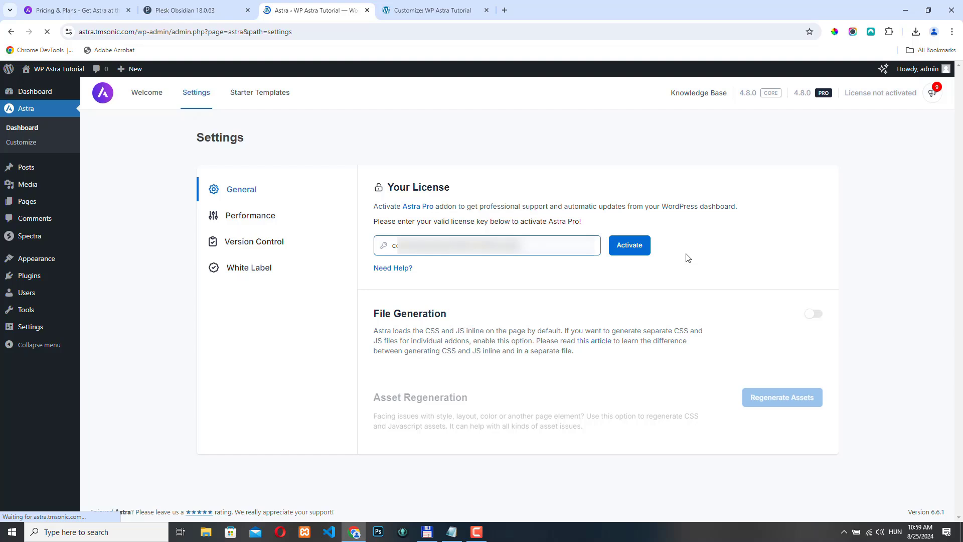
{"action": "left_click", "coordinate": [631, 245]}
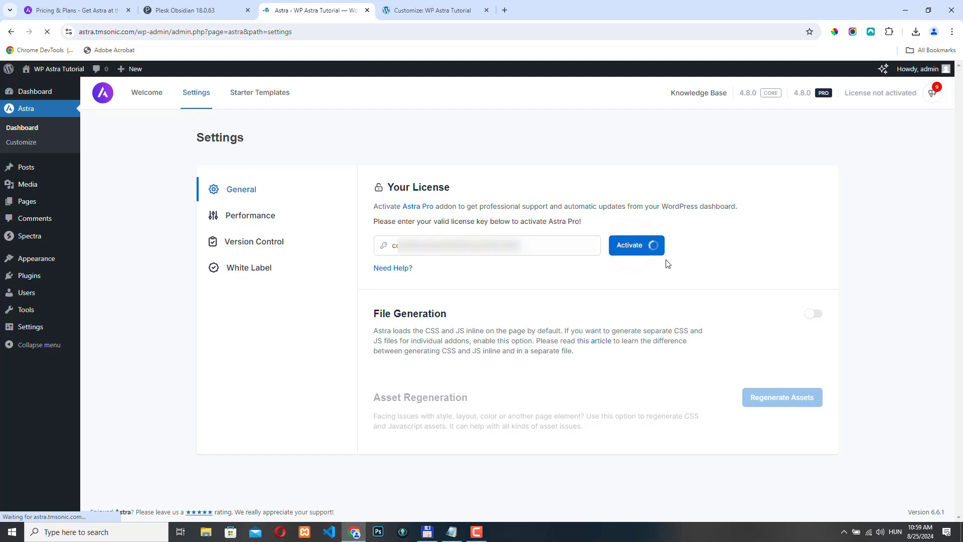